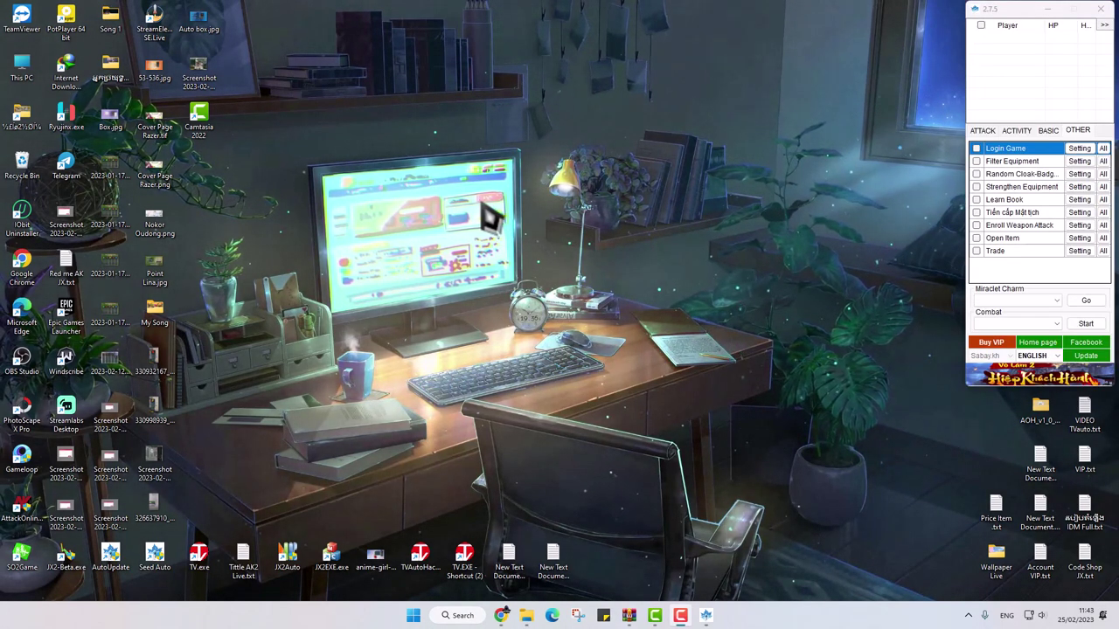
- Move the tool window clear of the desktop icons and review the Attack, Activity, Other and Basic function lists
{"action": "left_click_drag", "start_coordinate": [1009, 12], "coordinate": [849, 23]}
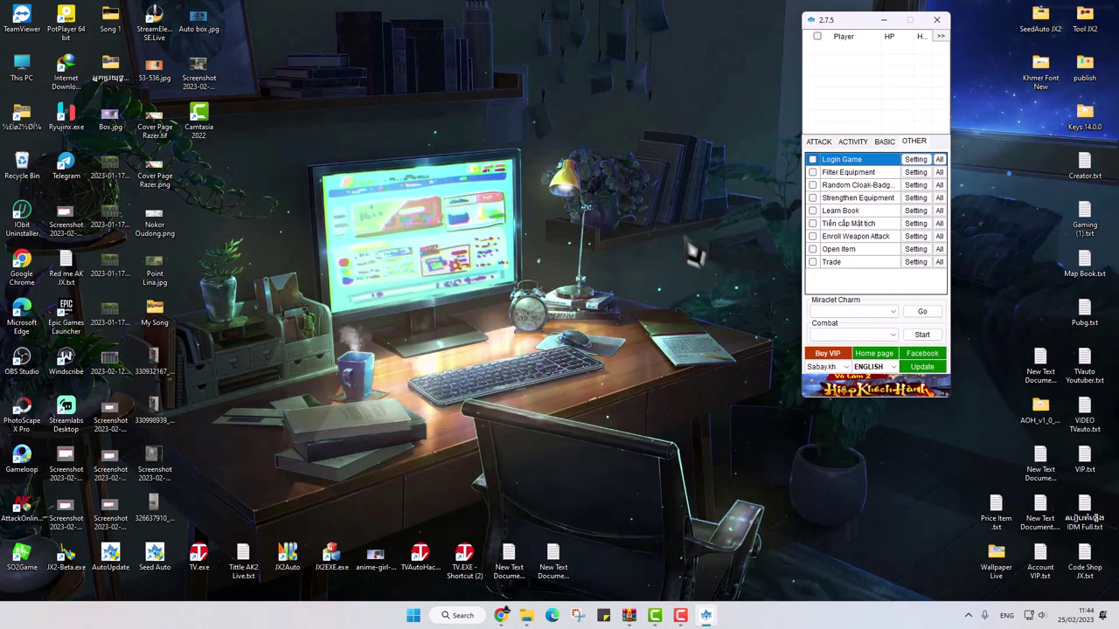
{"action": "left_click", "coordinate": [819, 143]}
{"action": "left_click", "coordinate": [851, 143]}
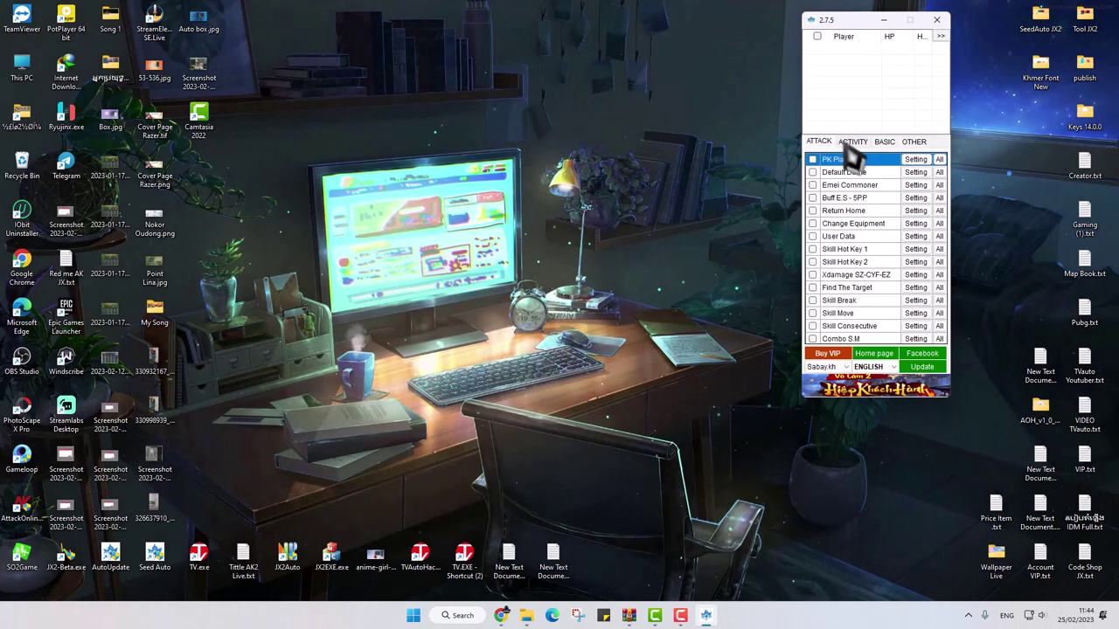
{"action": "left_click", "coordinate": [913, 142]}
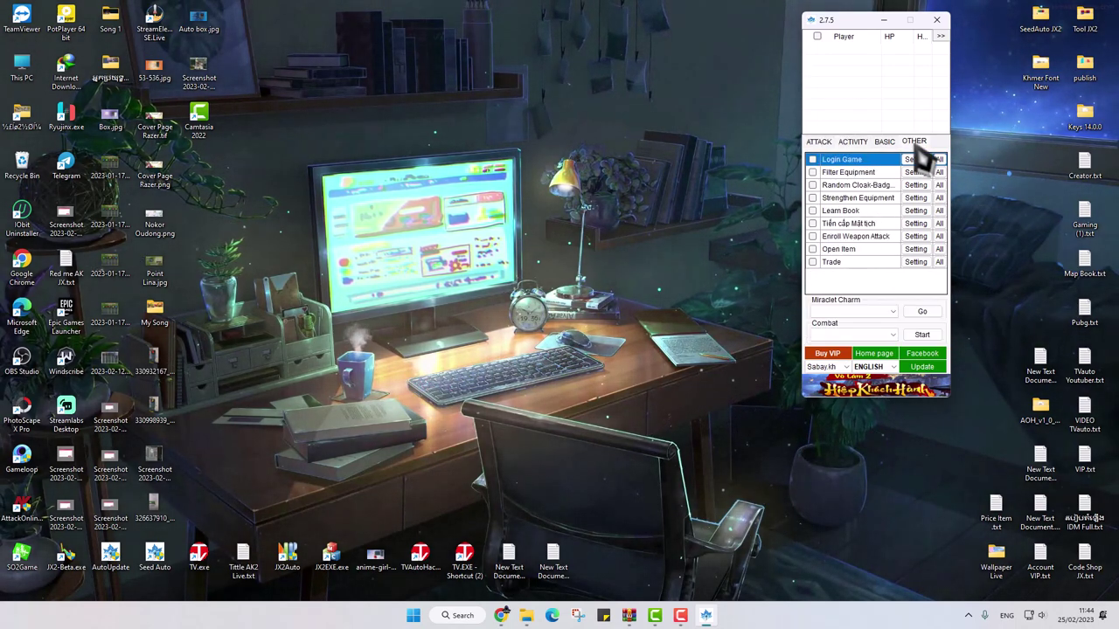
{"action": "left_click", "coordinate": [887, 142]}
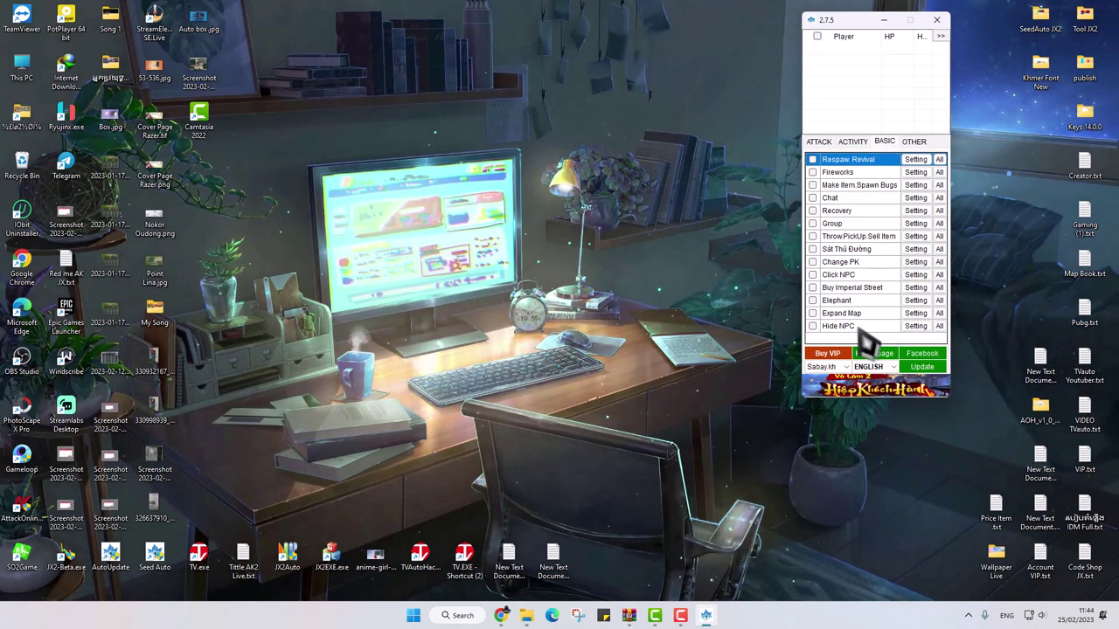
- Examine the VIP purchase list, comparing the prices of the full package, function groups and individual features
{"action": "left_click", "coordinate": [827, 353]}
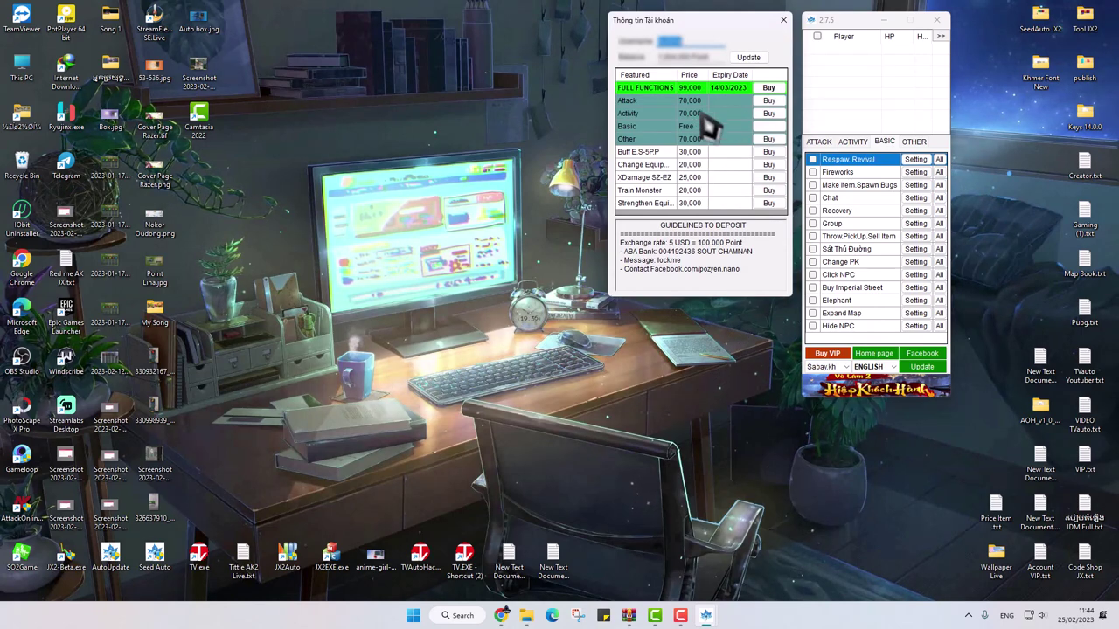
{"action": "left_click", "coordinate": [626, 129]}
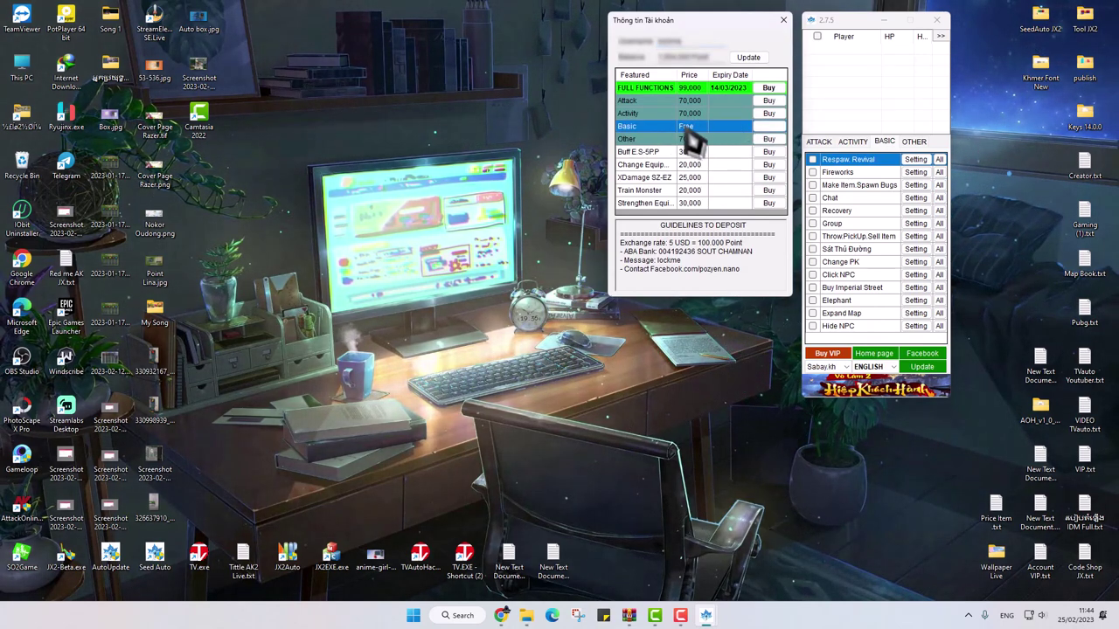
{"action": "left_click", "coordinate": [651, 113]}
{"action": "left_click", "coordinate": [649, 104]}
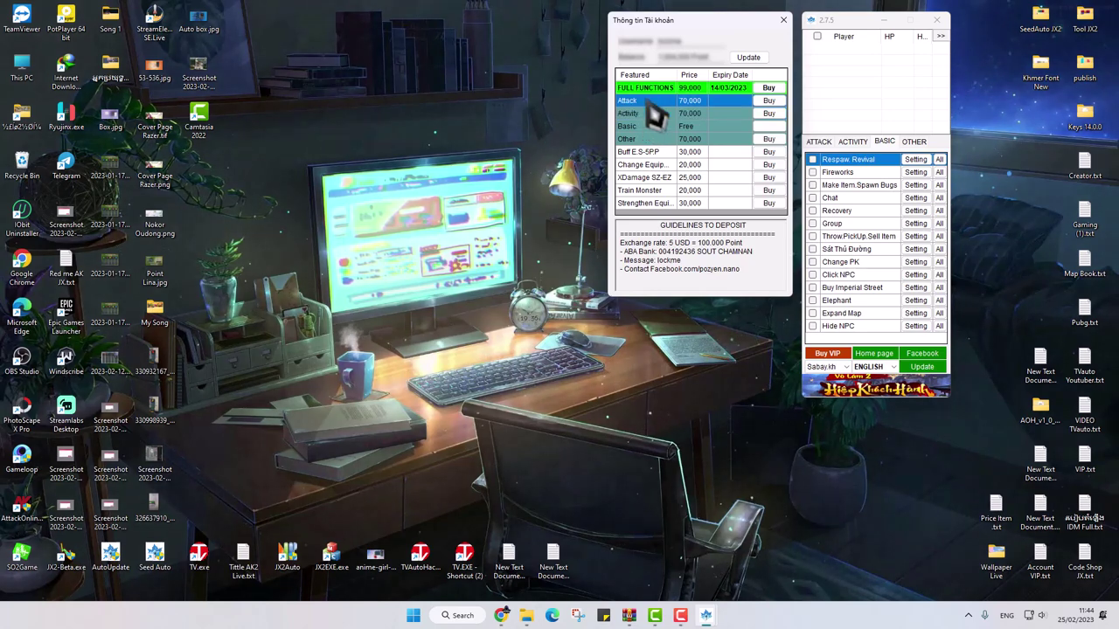
{"action": "left_click", "coordinate": [666, 153]}
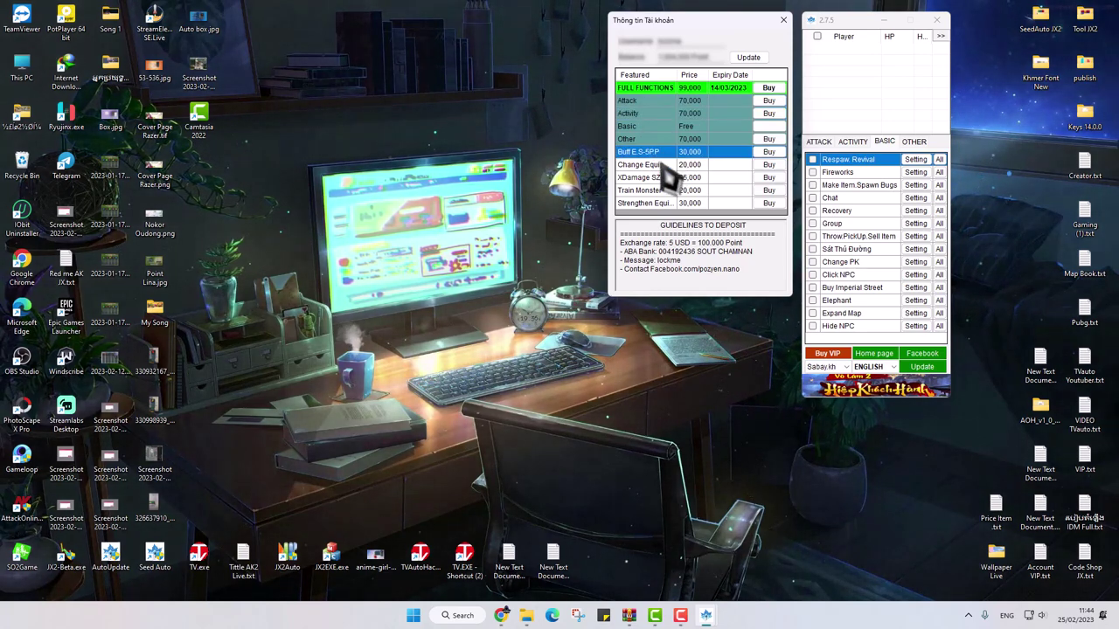
{"action": "left_click", "coordinate": [663, 166]}
{"action": "left_click", "coordinate": [648, 178]}
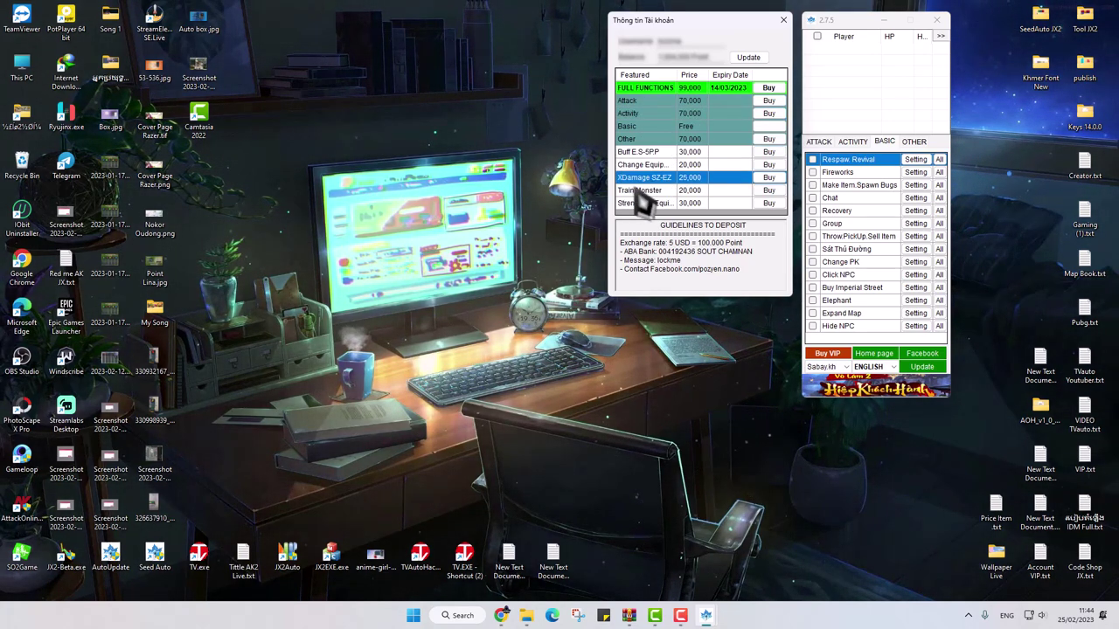
{"action": "left_click", "coordinate": [651, 192]}
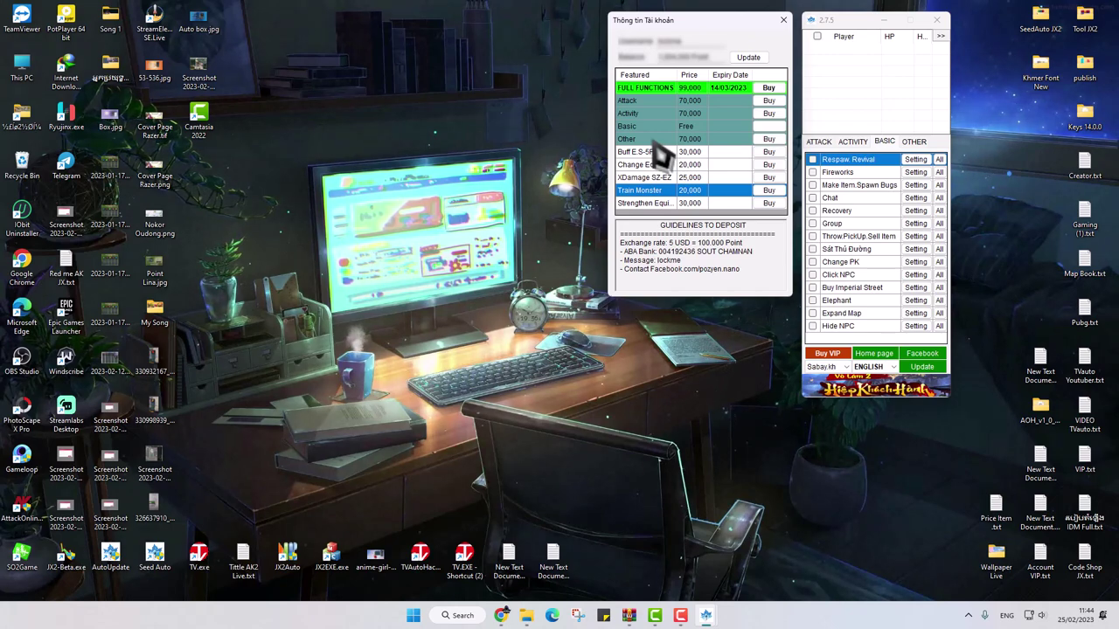
{"action": "left_click", "coordinate": [662, 113]}
{"action": "left_click", "coordinate": [656, 101]}
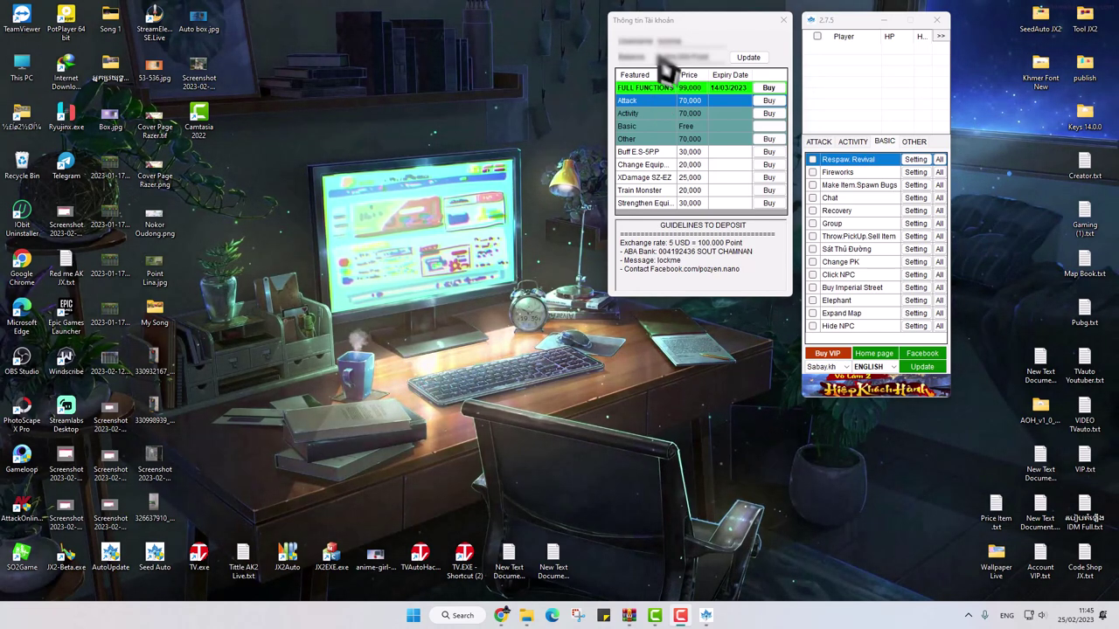
{"action": "left_click", "coordinate": [784, 19]}
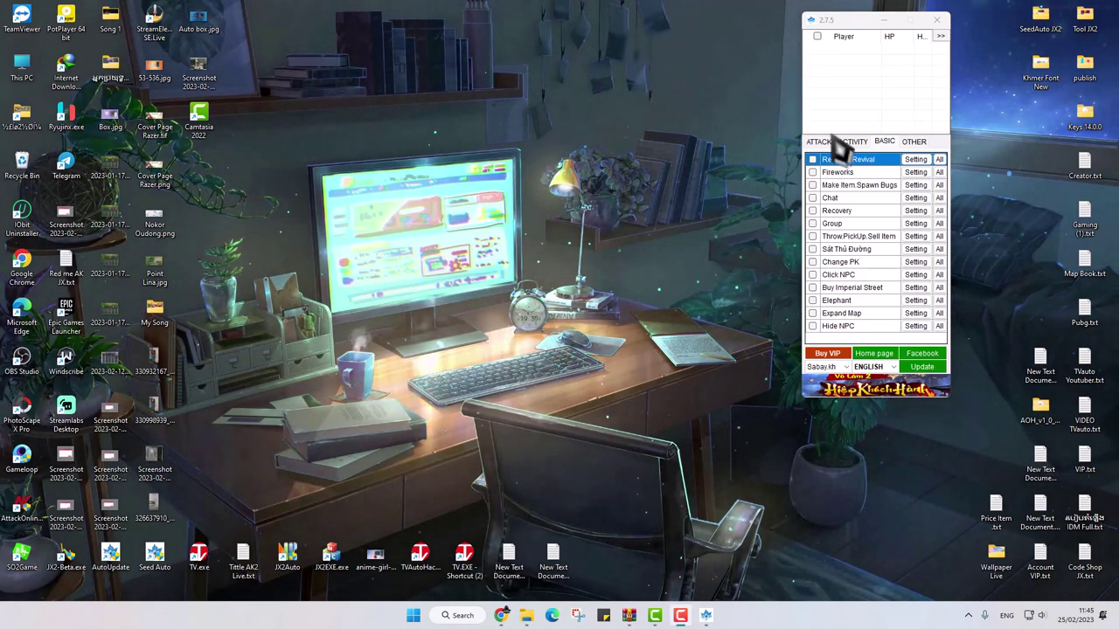
- Open the settings of the Login Game function in the Other group
{"action": "left_click", "coordinate": [913, 145]}
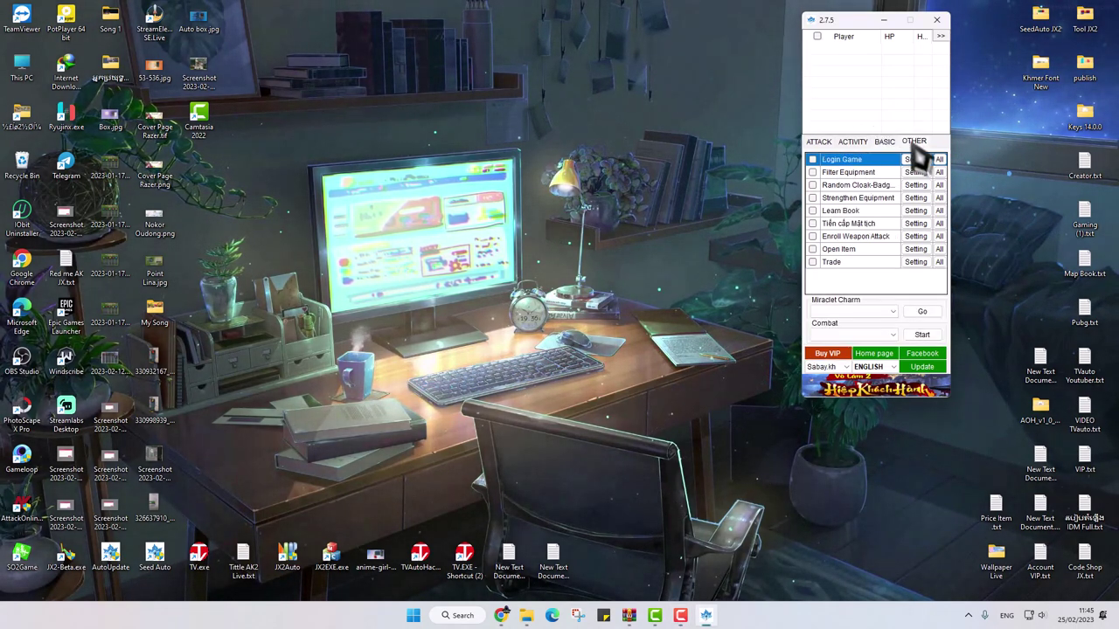
{"action": "left_click", "coordinate": [844, 162]}
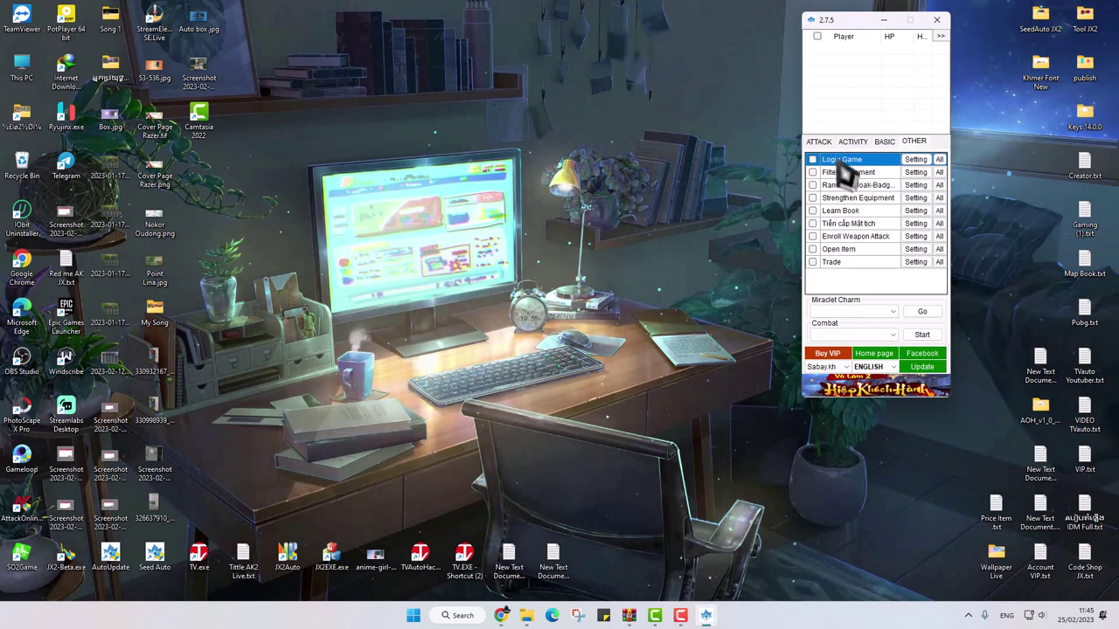
{"action": "left_click", "coordinate": [915, 161]}
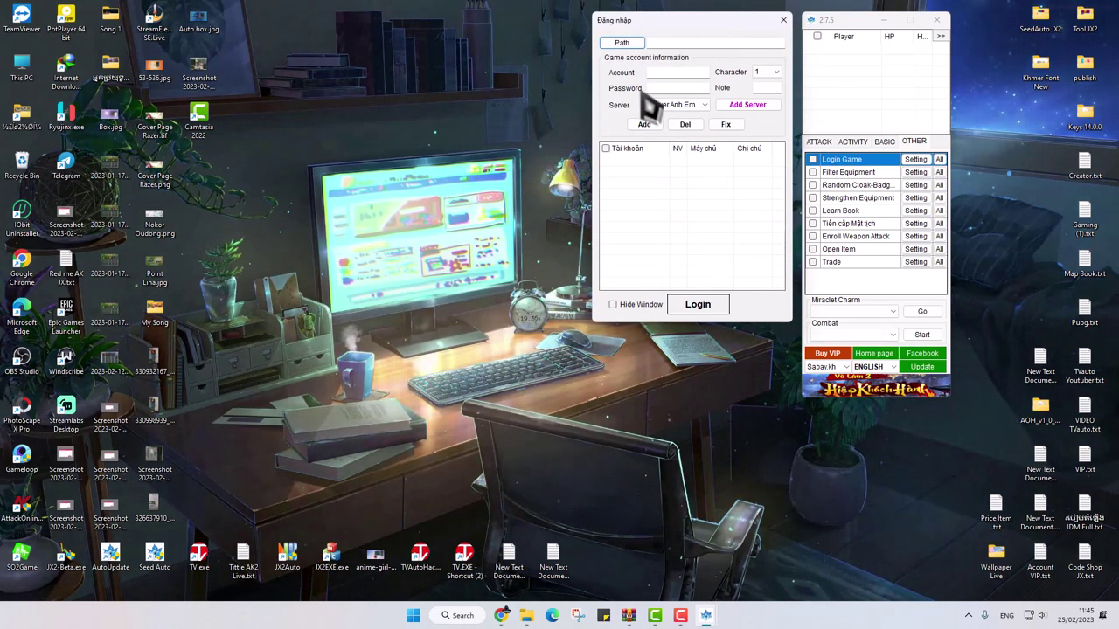
- Look up the game's install folder through the SO2Game shortcut's properties, placing the folder window beside the login settings
{"action": "right_click", "coordinate": [28, 561]}
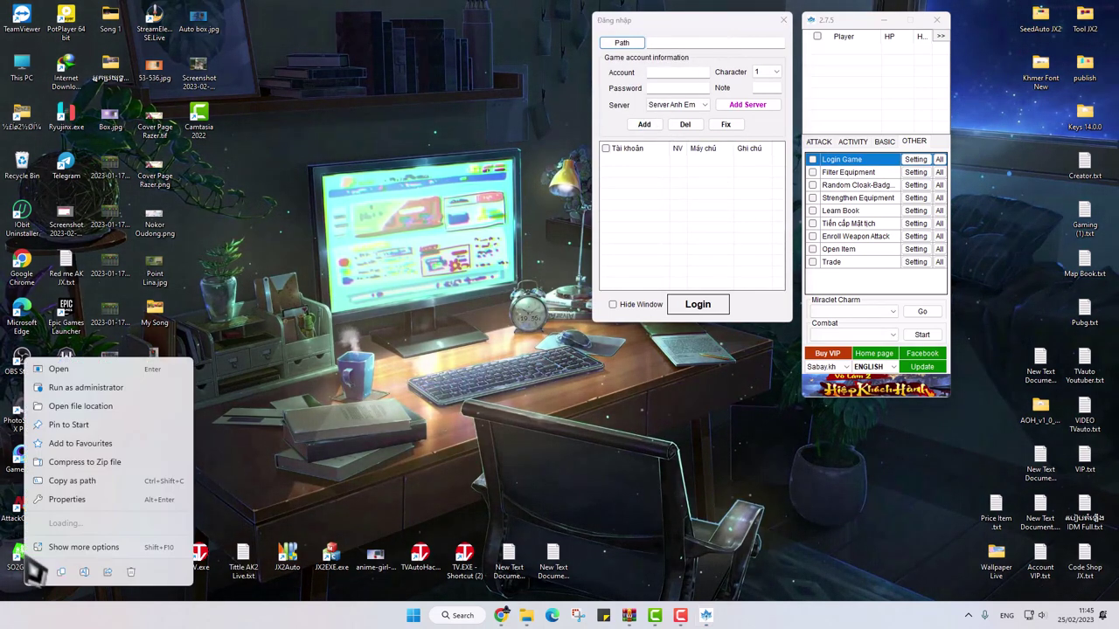
{"action": "left_click", "coordinate": [83, 548]}
{"action": "left_click", "coordinate": [133, 541]}
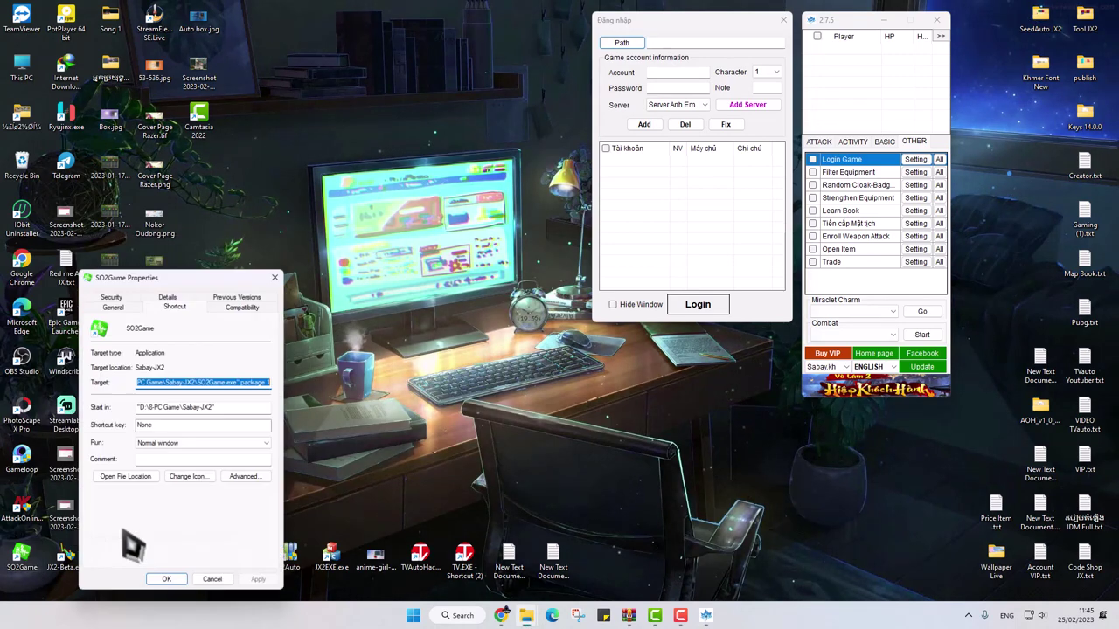
{"action": "left_click", "coordinate": [125, 478]}
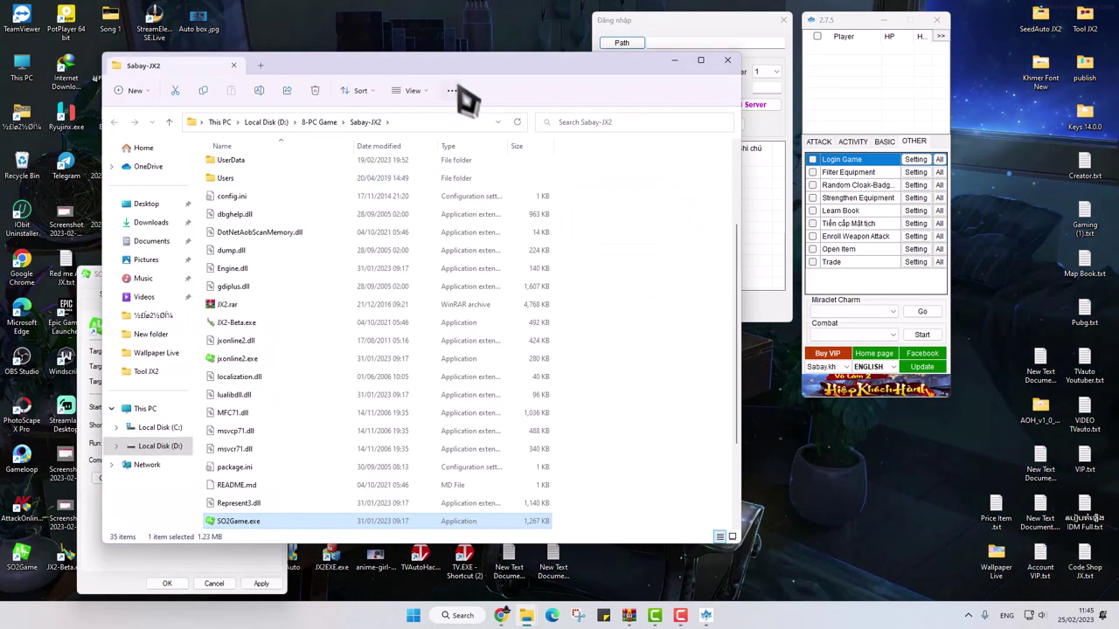
{"action": "left_click_drag", "start_coordinate": [479, 66], "coordinate": [442, 241]}
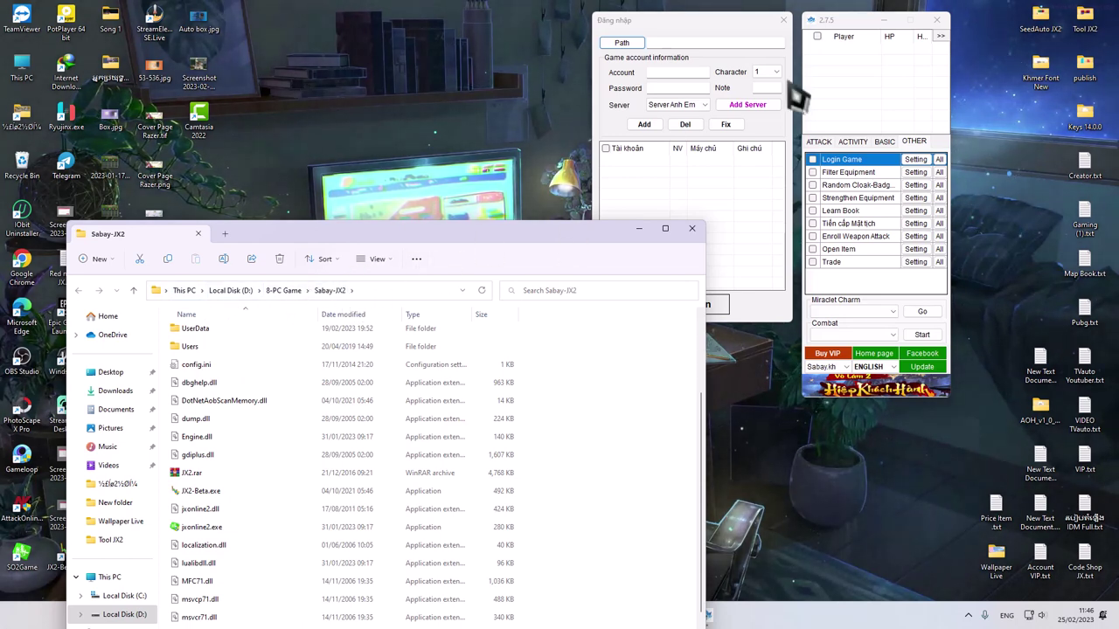
- Set the game path in the login settings to D:\8-PC Game\Sabay-JX2
{"action": "left_click", "coordinate": [622, 43]}
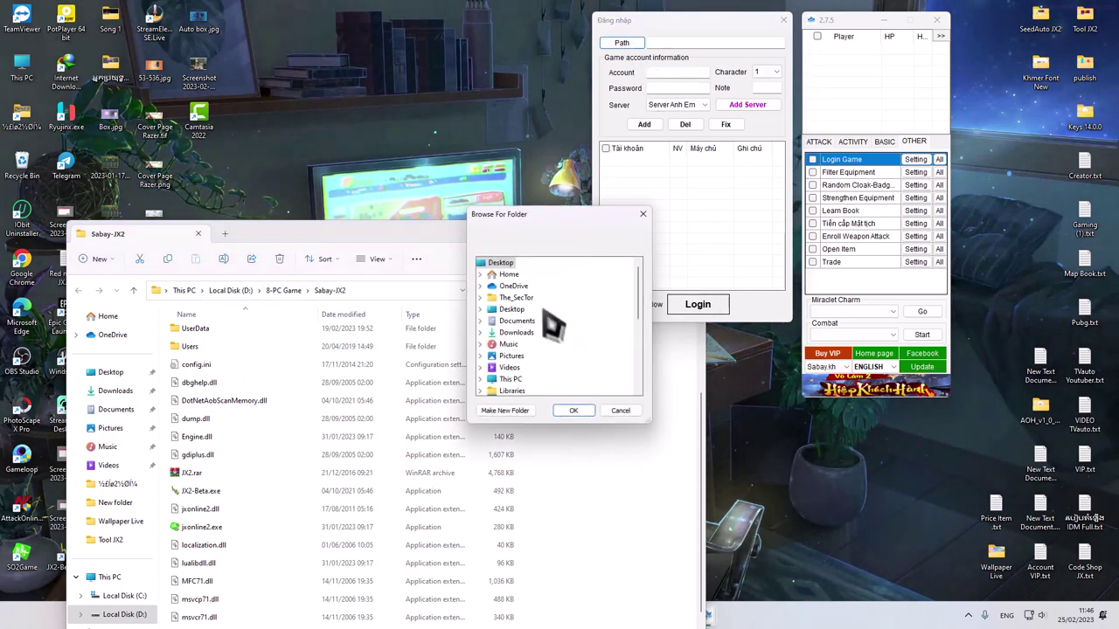
{"action": "scroll", "coordinate": [562, 349], "scroll_direction": "down", "scroll_amount": 5}
{"action": "scroll", "coordinate": [492, 337], "scroll_direction": "up", "scroll_amount": 2}
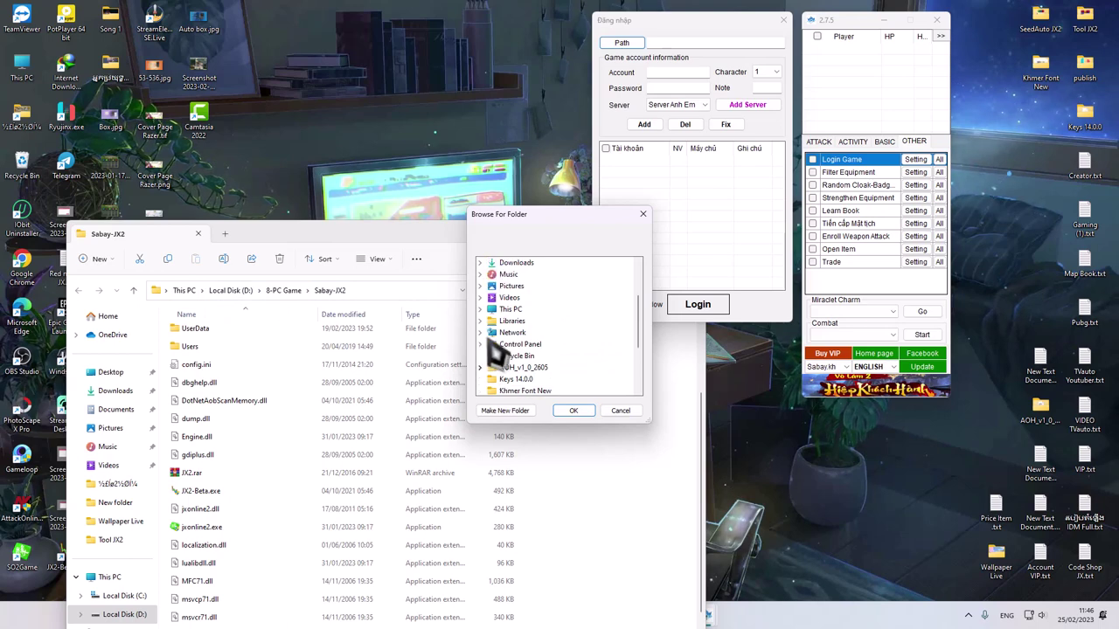
{"action": "left_click", "coordinate": [479, 310]}
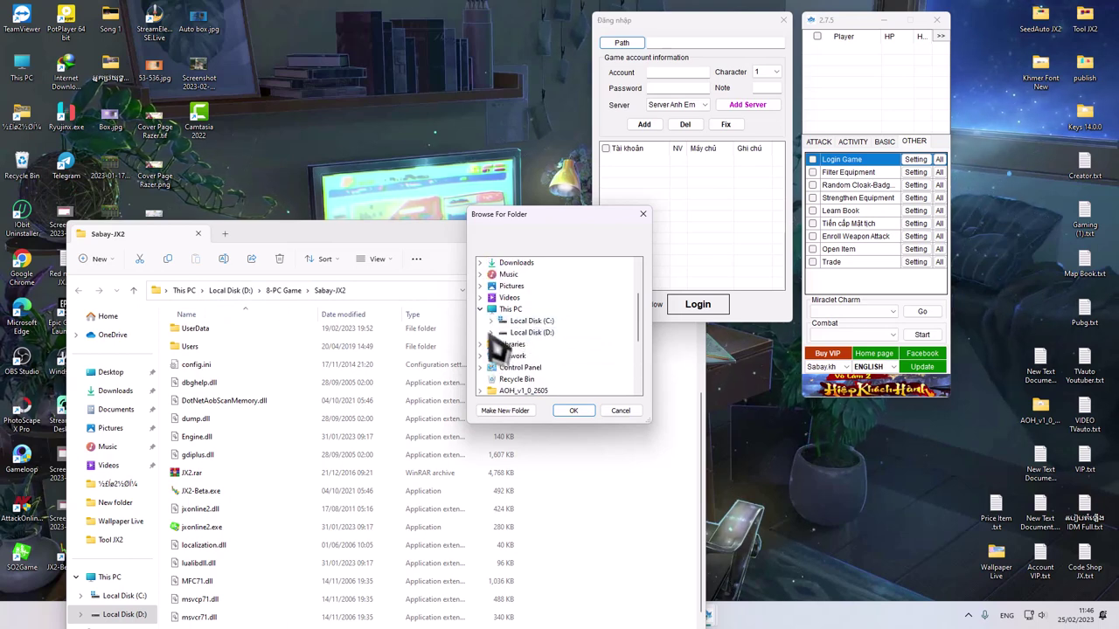
{"action": "left_click", "coordinate": [491, 333]}
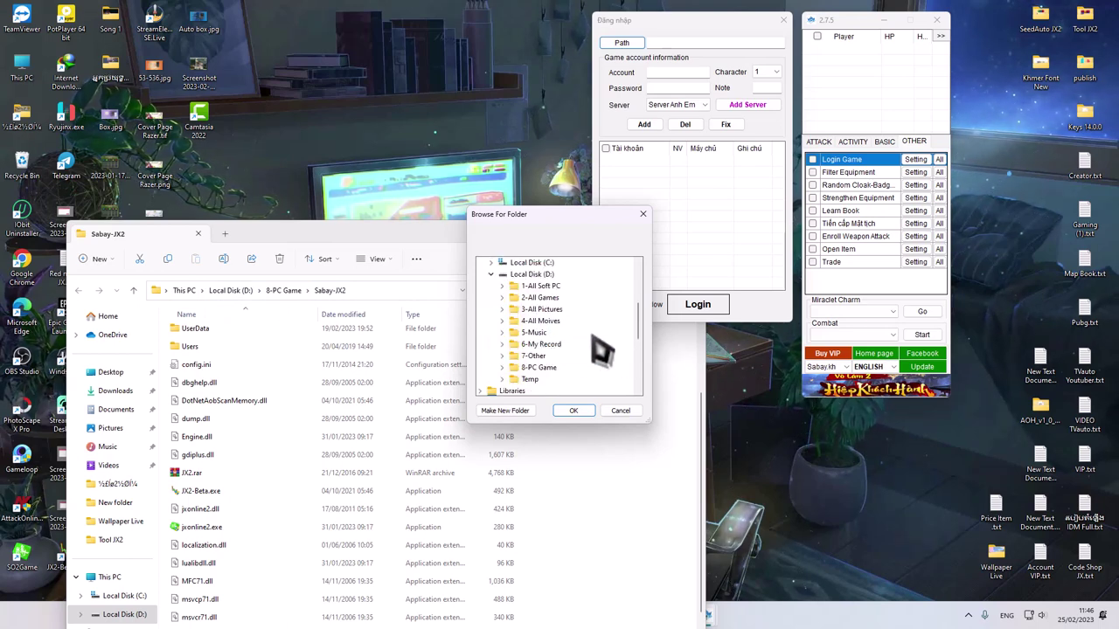
{"action": "left_click", "coordinate": [502, 367]}
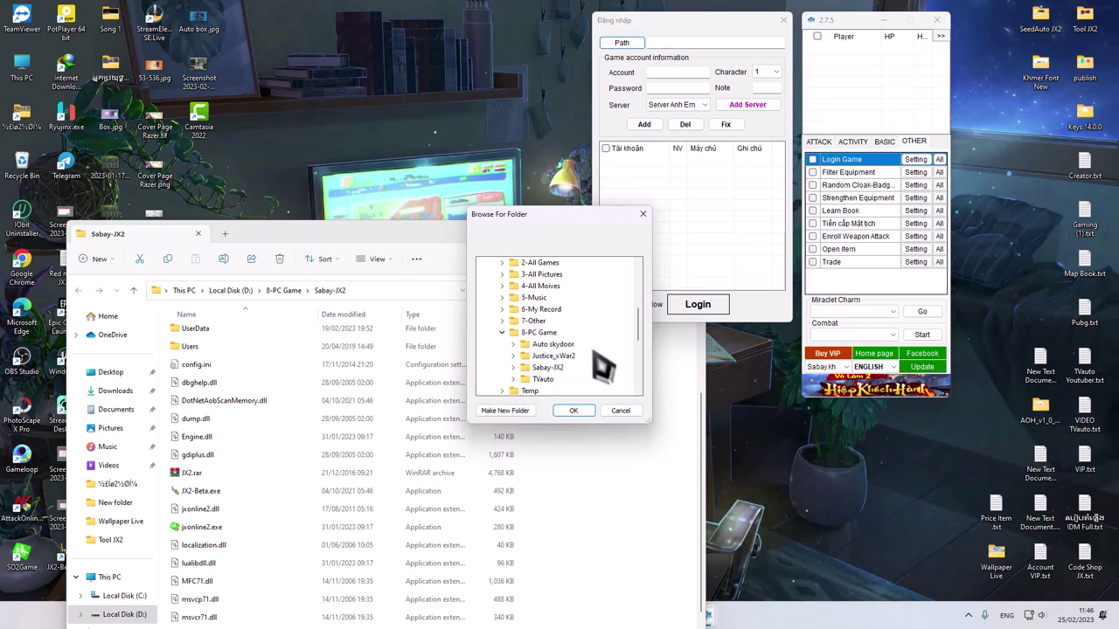
{"action": "left_click", "coordinate": [513, 368]}
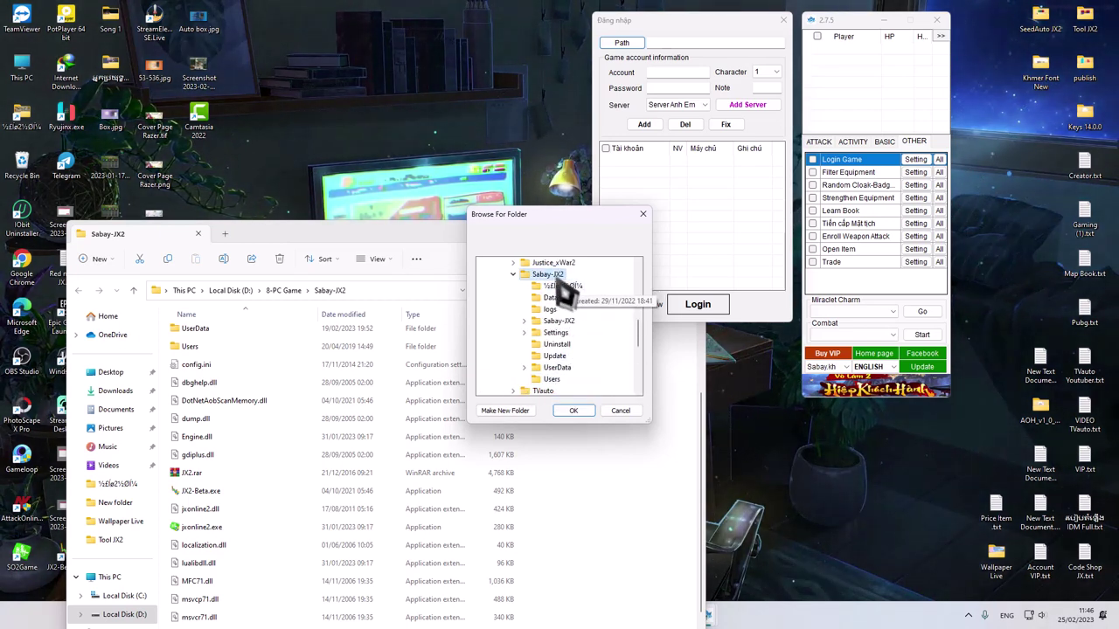
{"action": "left_click", "coordinate": [579, 411]}
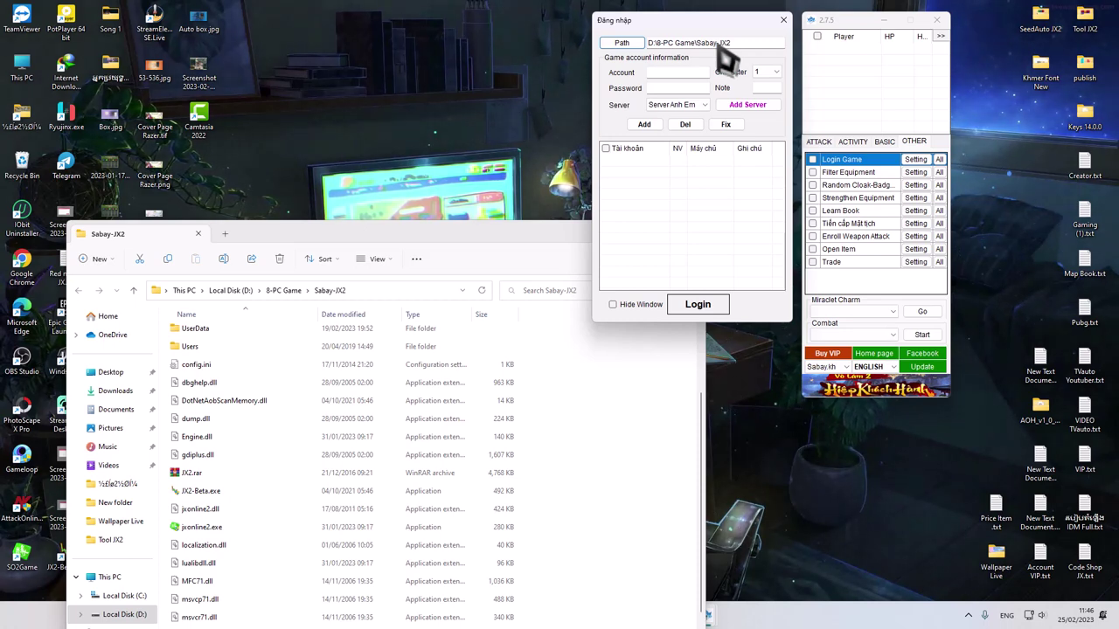
- Minimize the Sabay-JX2 folder window and close the SO2Game shortcut's properties
{"action": "left_click", "coordinate": [612, 238]}
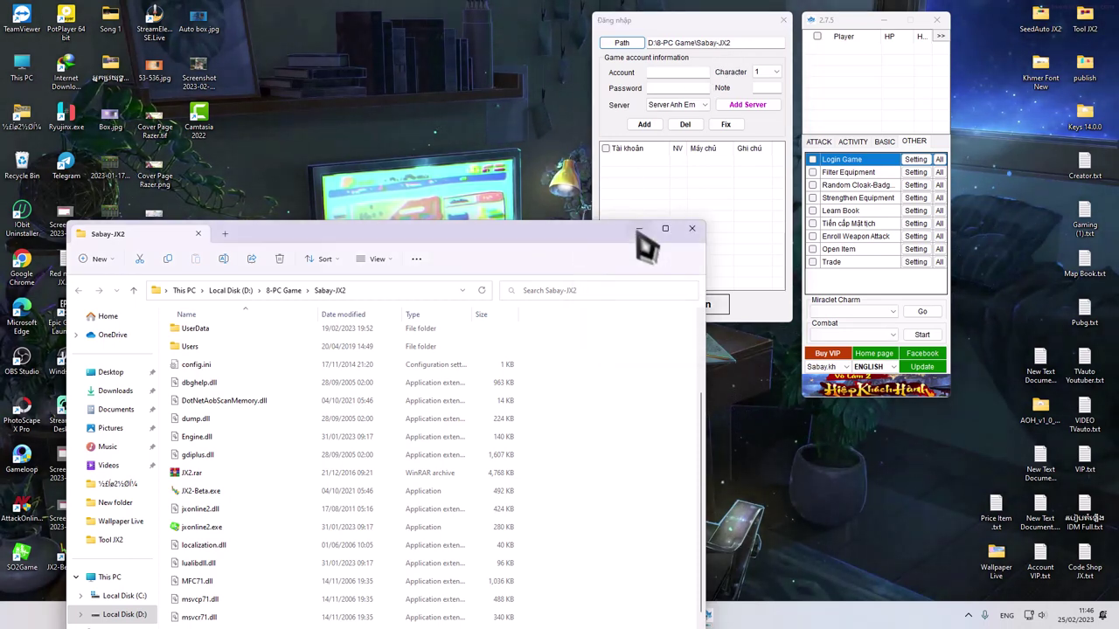
{"action": "left_click", "coordinate": [639, 229]}
{"action": "left_click", "coordinate": [284, 275]}
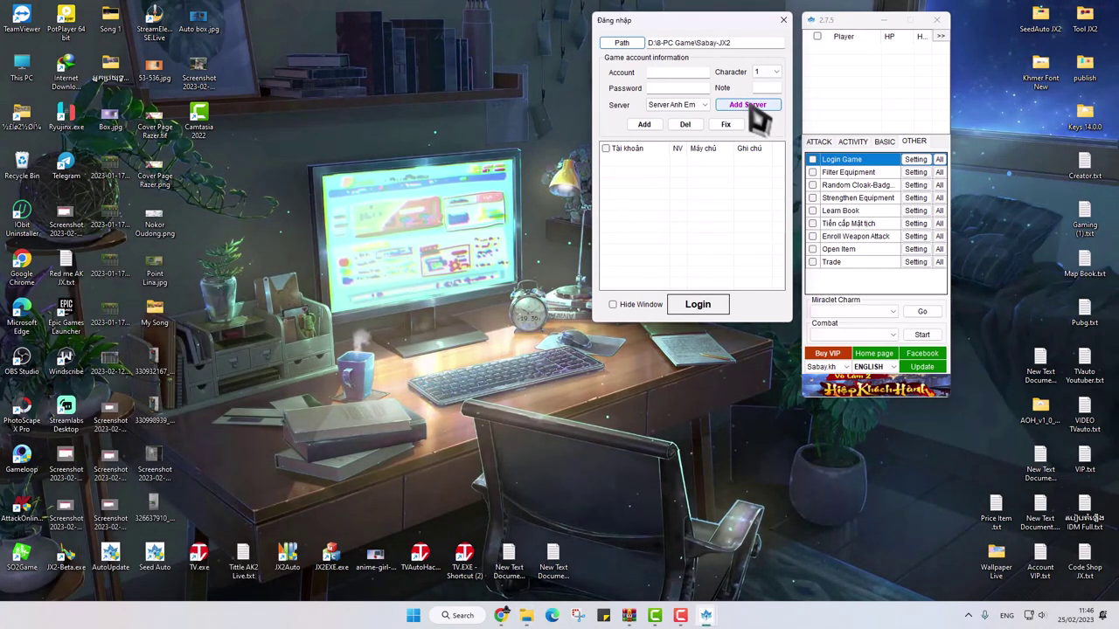
- Check the existing server choices and open the form for adding a server, with its Server number selected for editing
{"action": "left_click", "coordinate": [703, 104]}
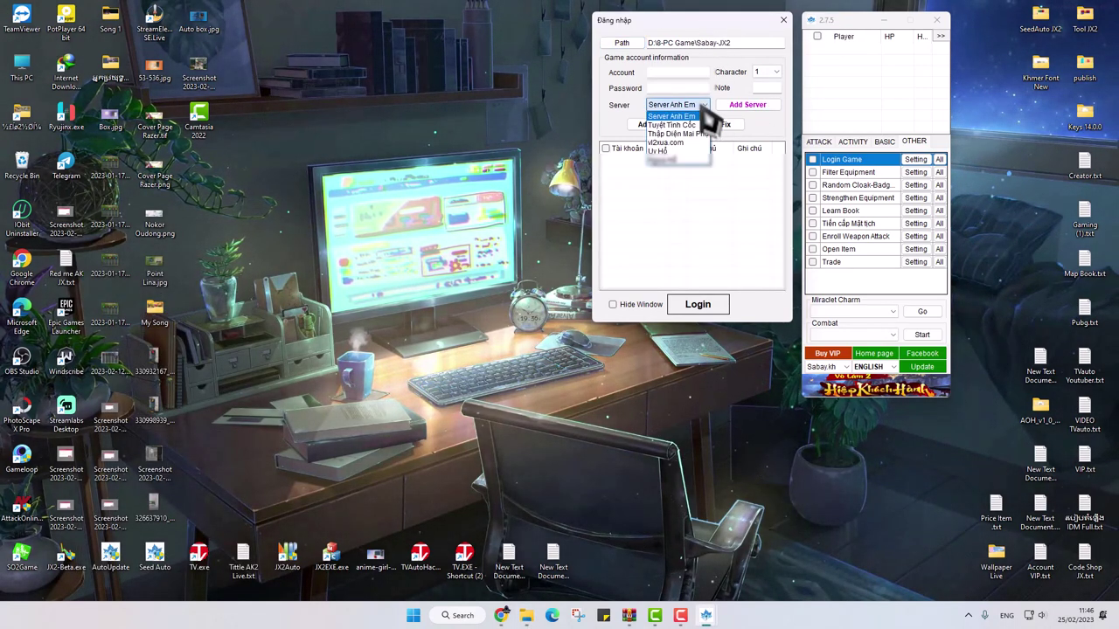
{"action": "left_click", "coordinate": [793, 138]}
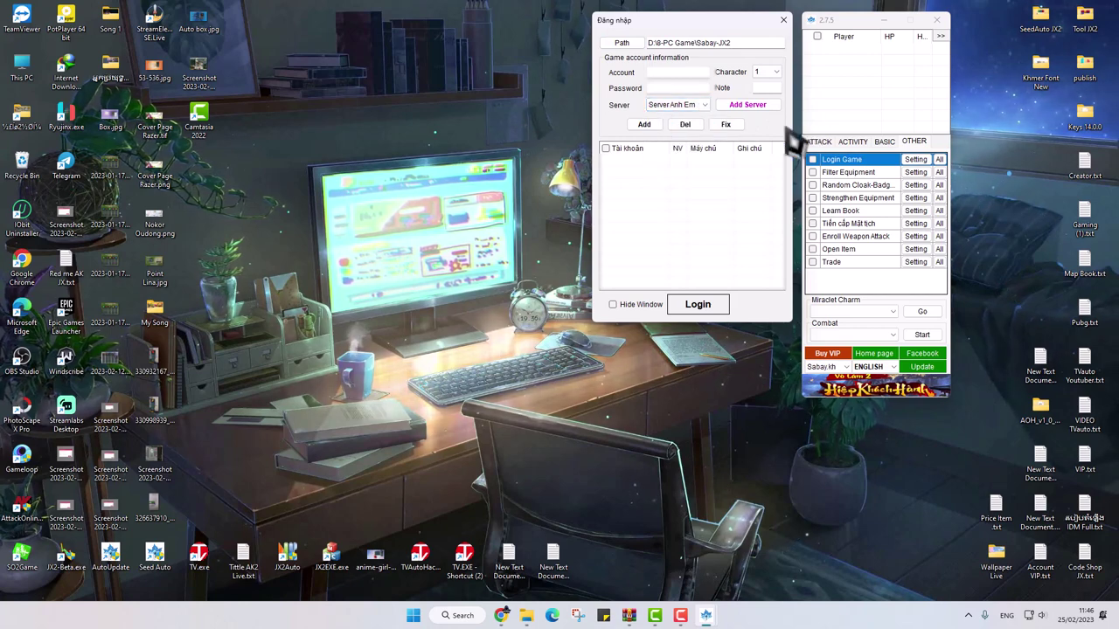
{"action": "left_click", "coordinate": [748, 105]}
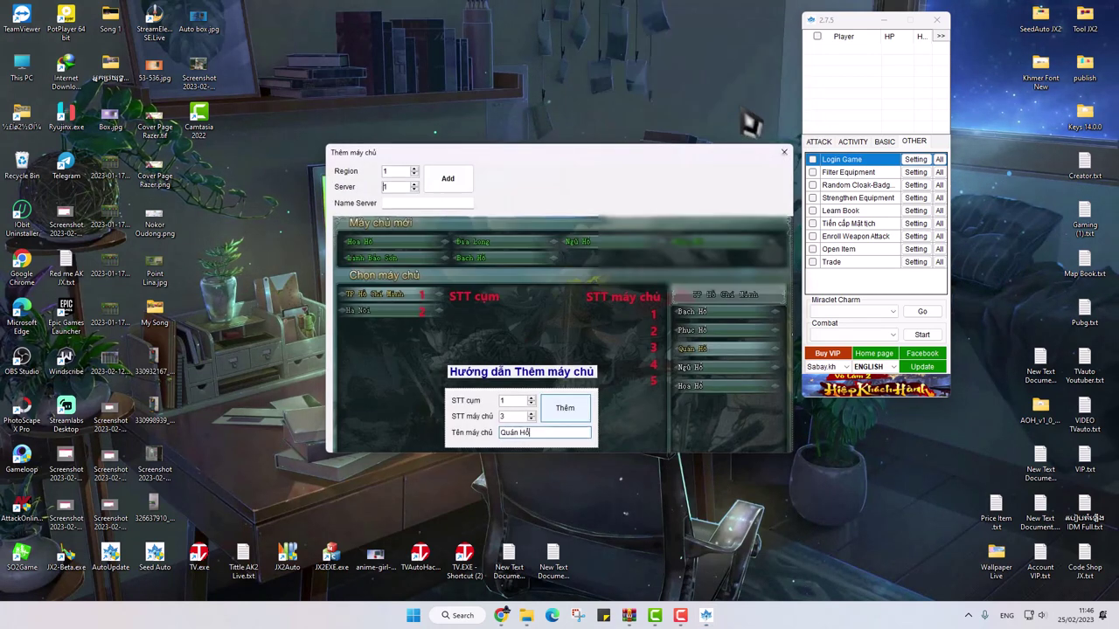
{"action": "left_click_drag", "start_coordinate": [613, 148], "coordinate": [724, 63]}
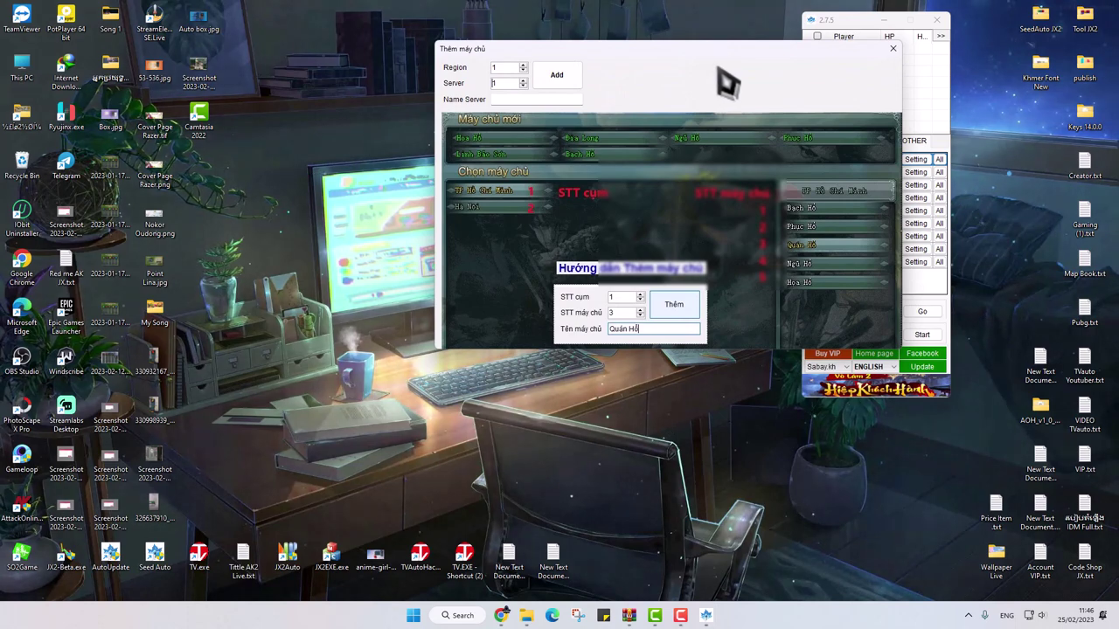
{"action": "left_click", "coordinate": [498, 83]}
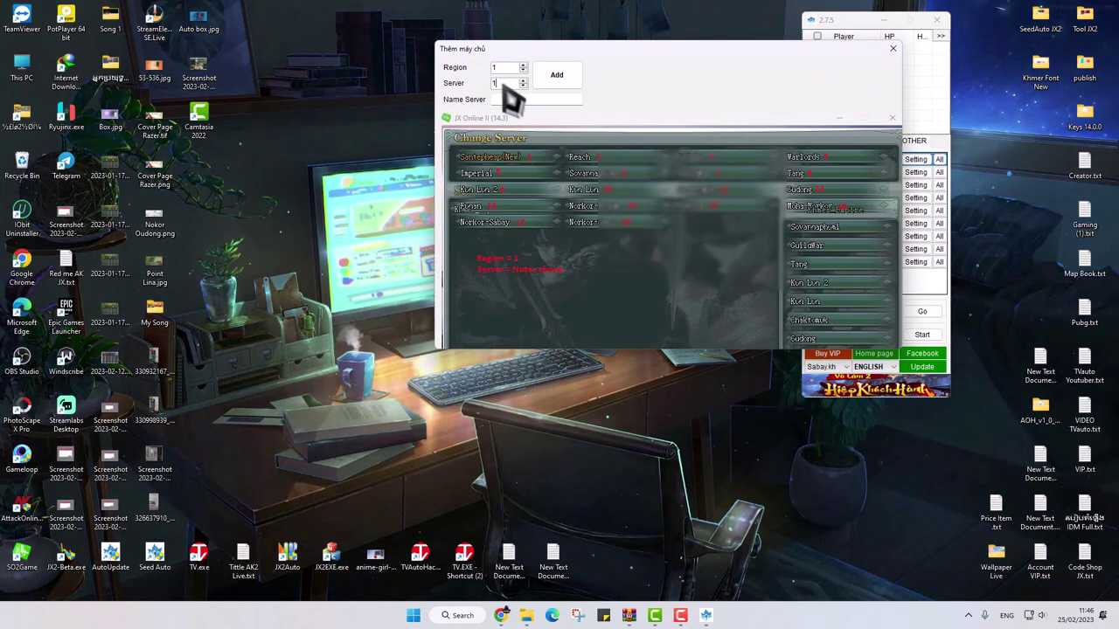
{"action": "double_click", "coordinate": [500, 82]}
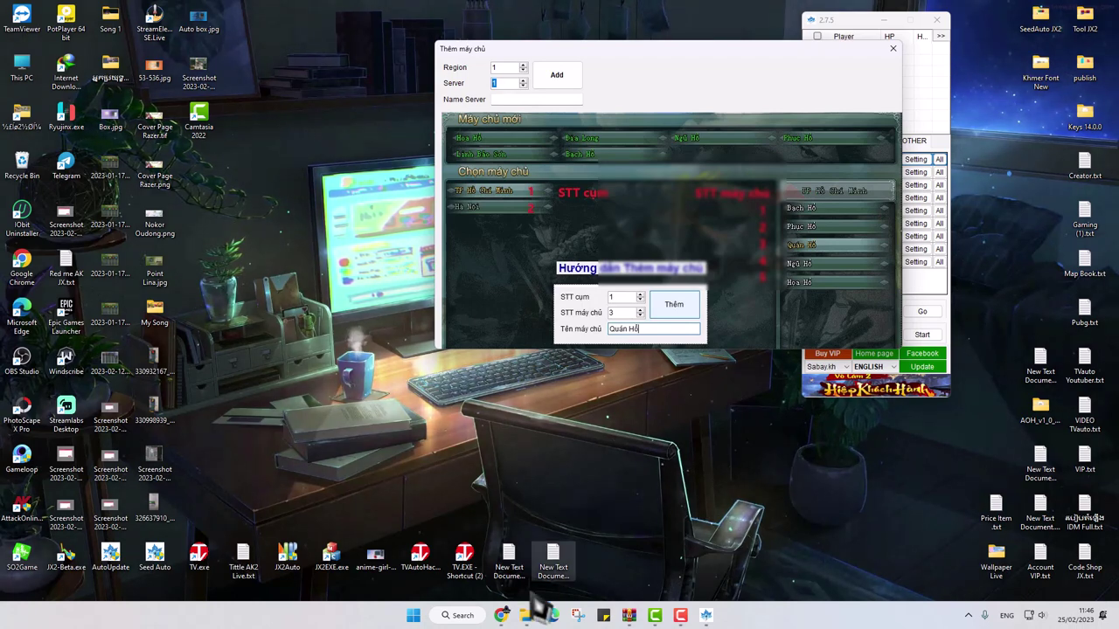
- Switch to Snipping Tool, move its window clear of the add-server form, and try to start a snip of the server chart
{"action": "left_click", "coordinate": [576, 616]}
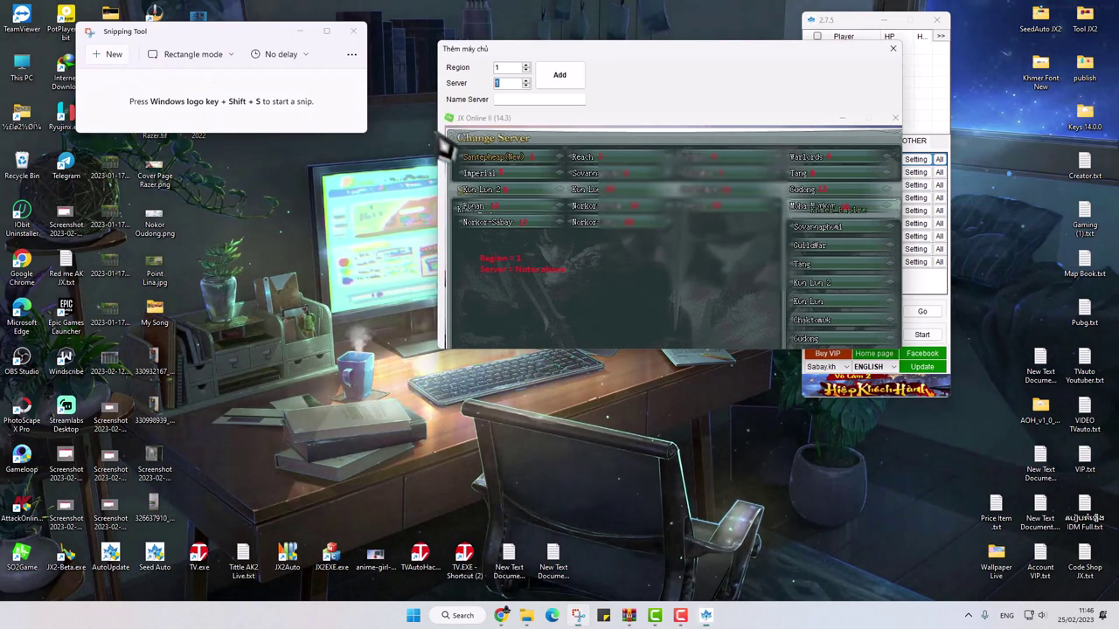
{"action": "left_click", "coordinate": [348, 340]}
{"action": "left_click_drag", "start_coordinate": [347, 339], "coordinate": [367, 339]}
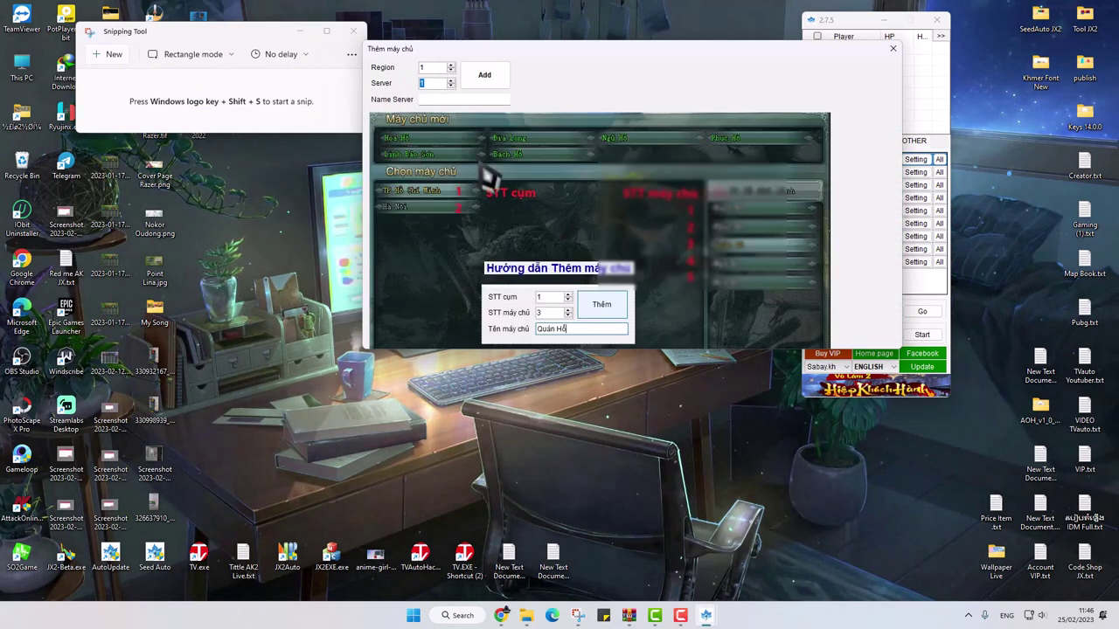
{"action": "left_click_drag", "start_coordinate": [194, 32], "coordinate": [173, 209]}
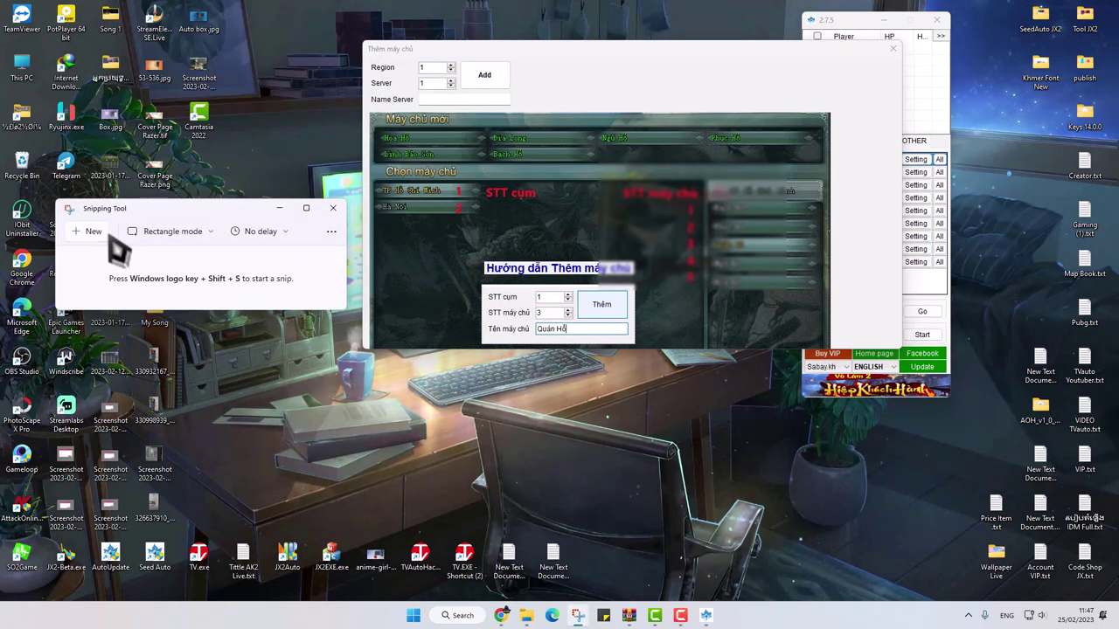
{"action": "key", "text": "ctrl+n"}
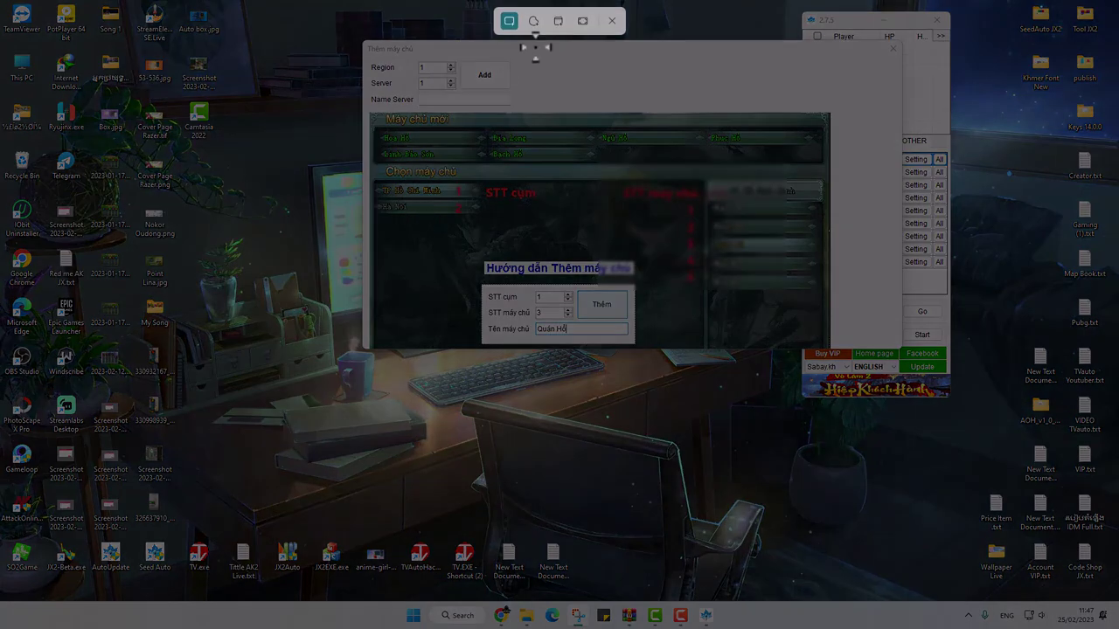
{"action": "left_click", "coordinate": [612, 21]}
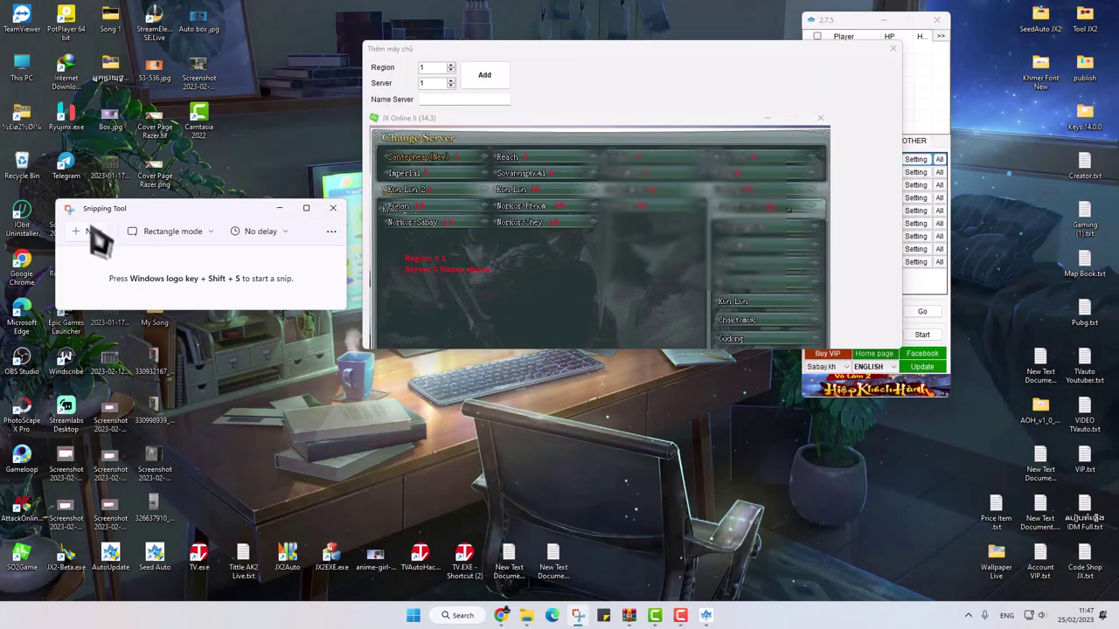
- Snip the Change Server chart in the add-server form, enlarge it to look up the server's number, and minimize Snipping Tool
{"action": "left_click", "coordinate": [113, 232]}
{"action": "left_click_drag", "start_coordinate": [369, 125], "coordinate": [830, 351]}
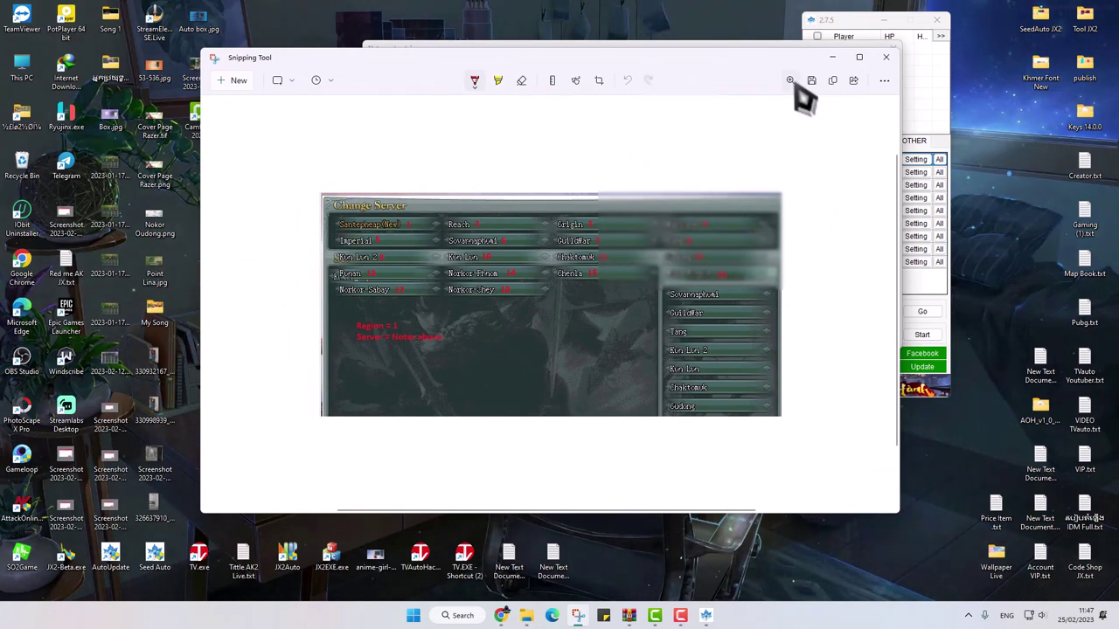
{"action": "left_click", "coordinate": [790, 80]}
{"action": "left_click_drag", "start_coordinate": [738, 138], "coordinate": [749, 141]}
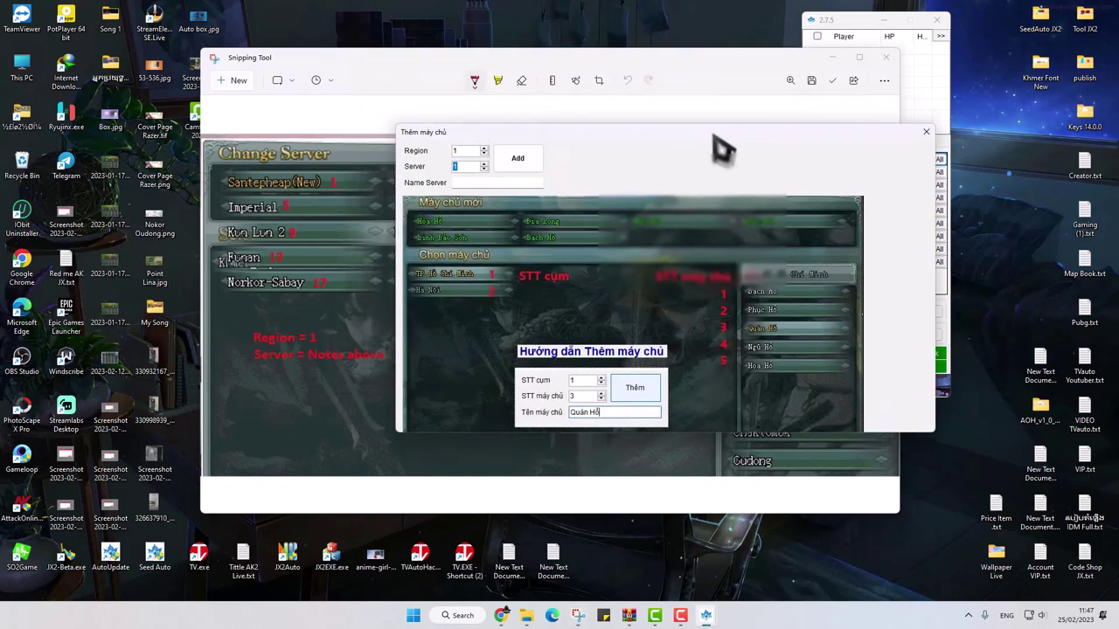
{"action": "left_click", "coordinate": [305, 360]}
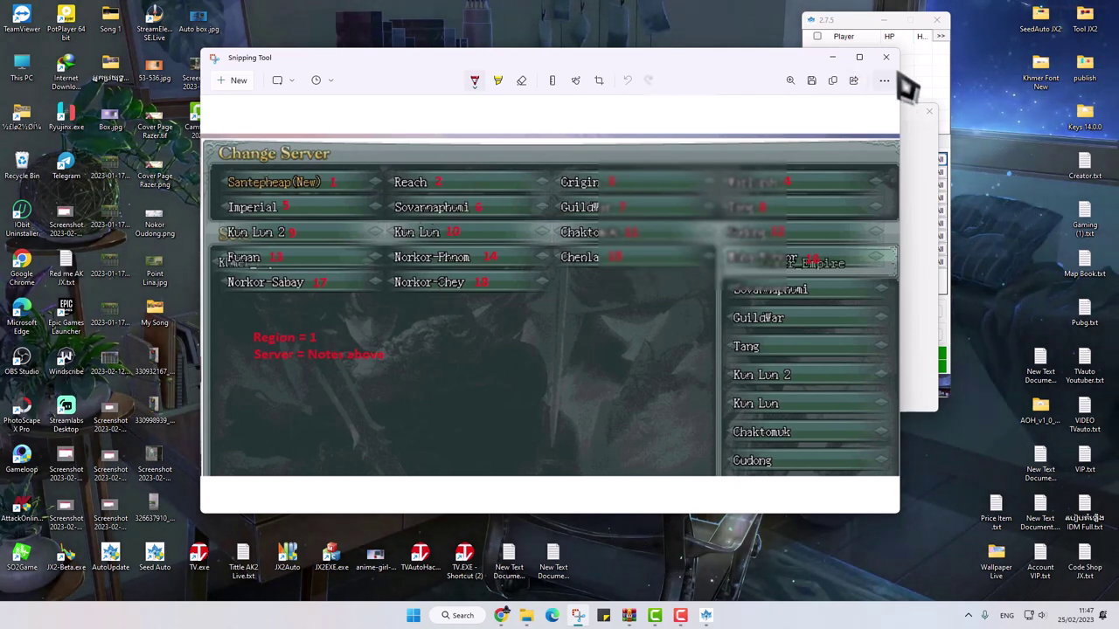
{"action": "left_click", "coordinate": [834, 56]}
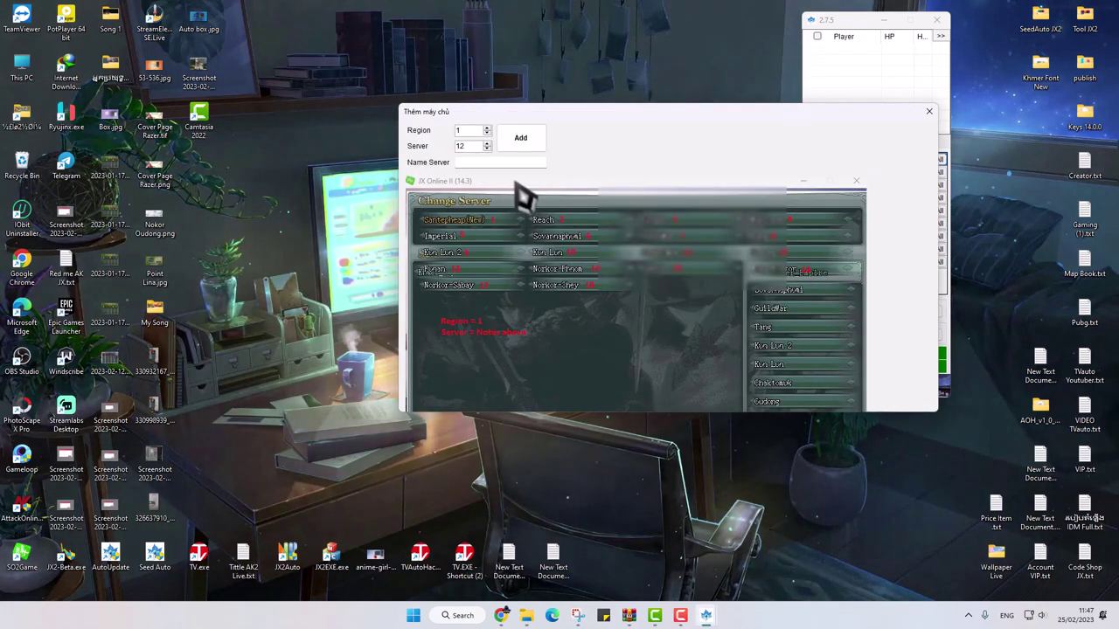
- Name the server with region 1 and number 12 Oudong, and add it to the server list
{"action": "left_click", "coordinate": [490, 165]}
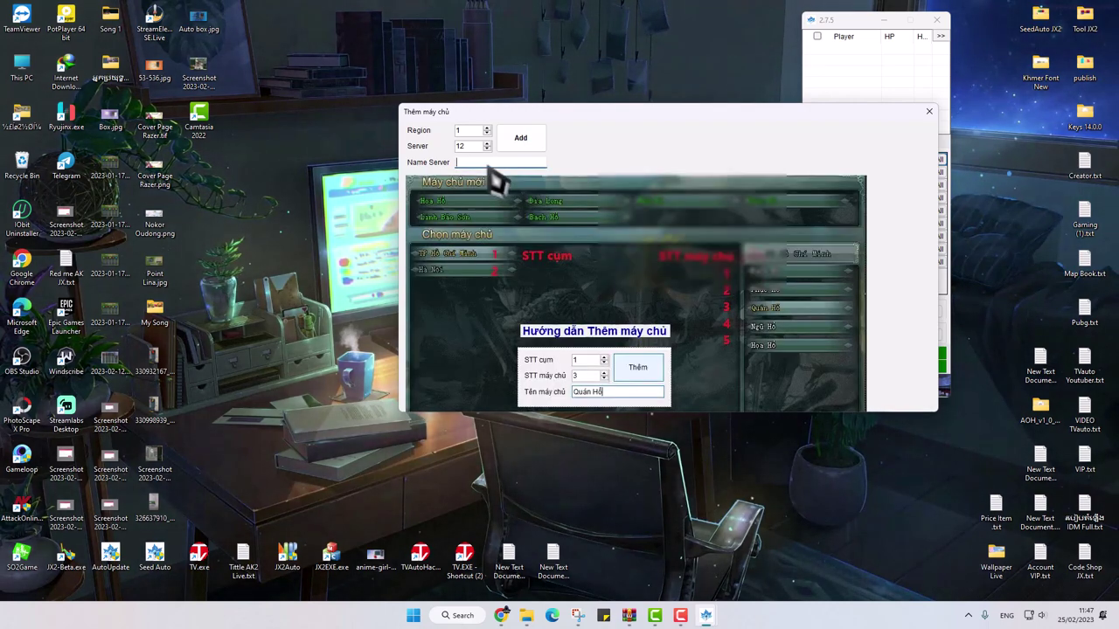
{"action": "type", "text": "Qu"}
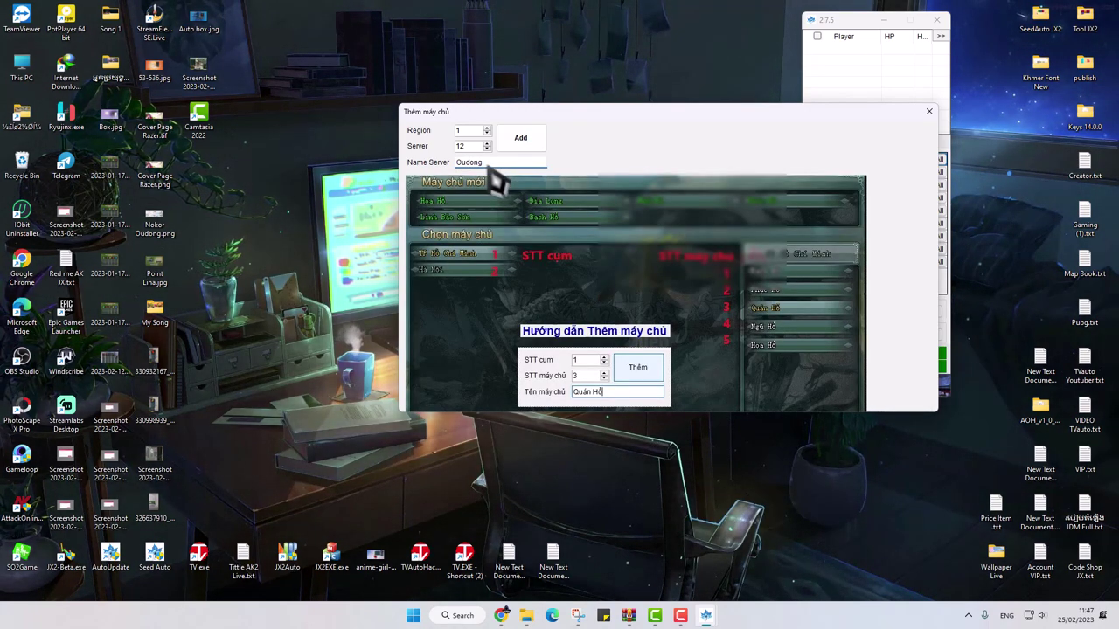
{"action": "left_click", "coordinate": [539, 147]}
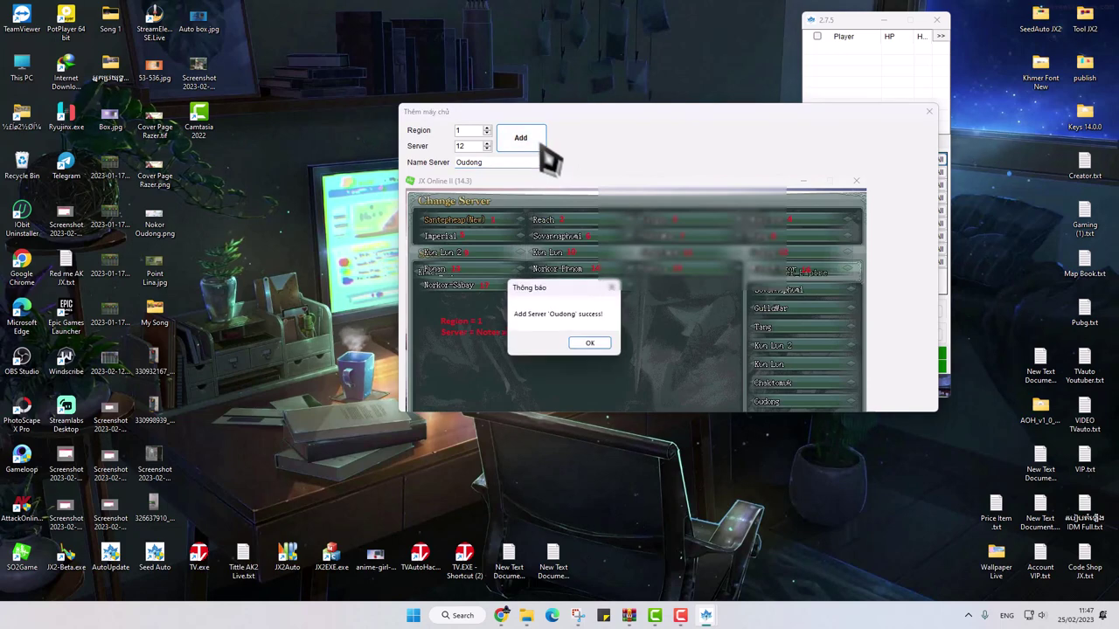
{"action": "left_click", "coordinate": [589, 342]}
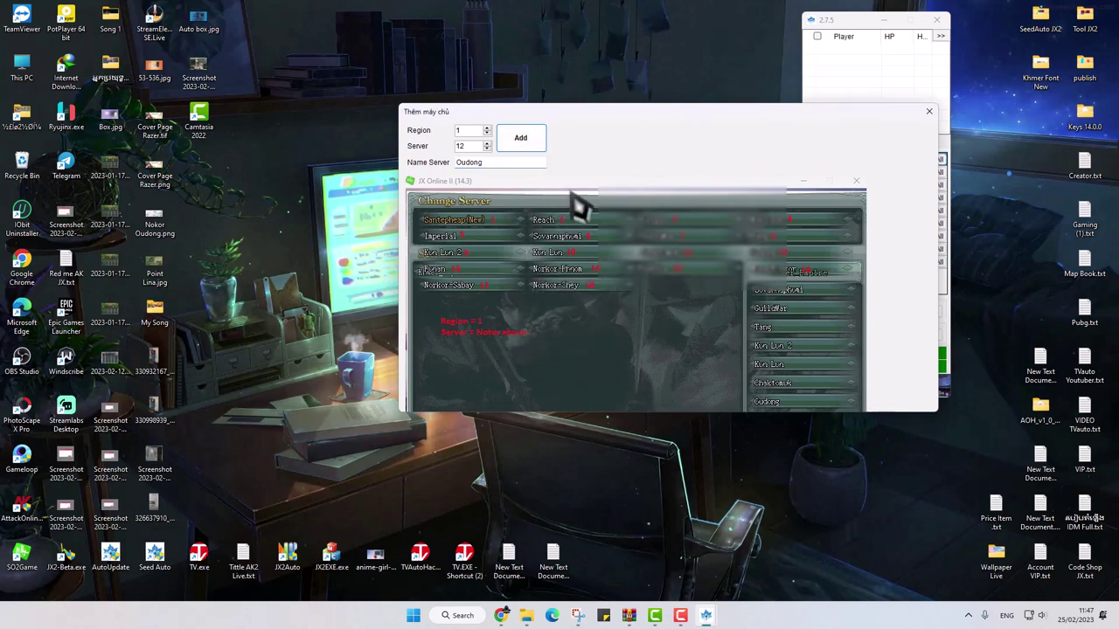
- Close the add-server form, reopen the Login Game settings and choose Oudong as the server
{"action": "left_click", "coordinate": [928, 113]}
{"action": "left_click", "coordinate": [915, 160]}
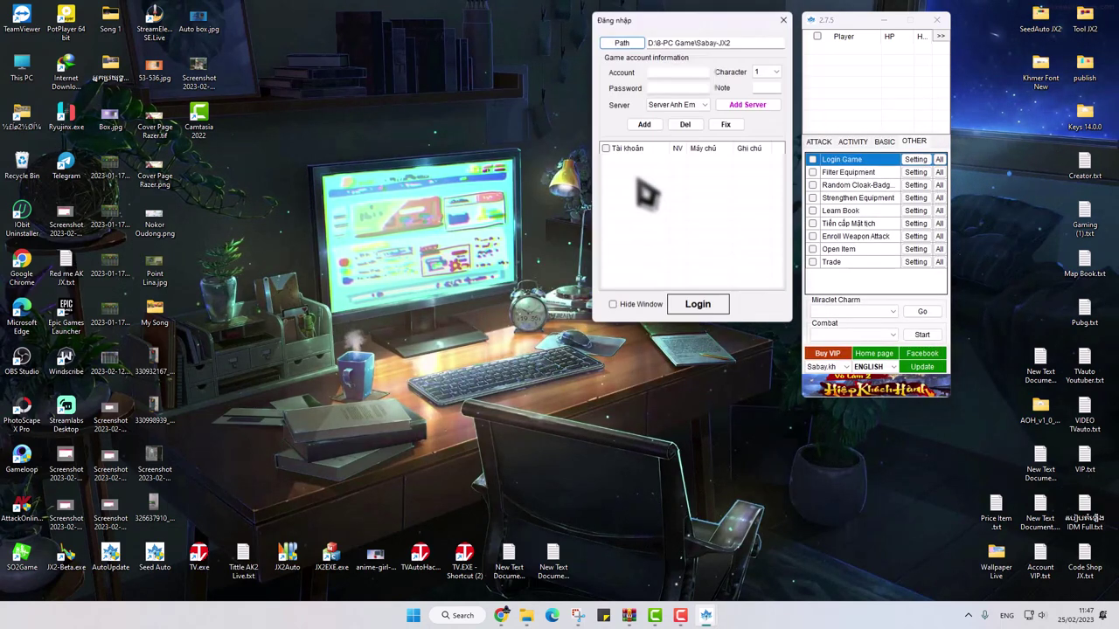
{"action": "left_click", "coordinate": [704, 105]}
{"action": "left_click", "coordinate": [681, 181]}
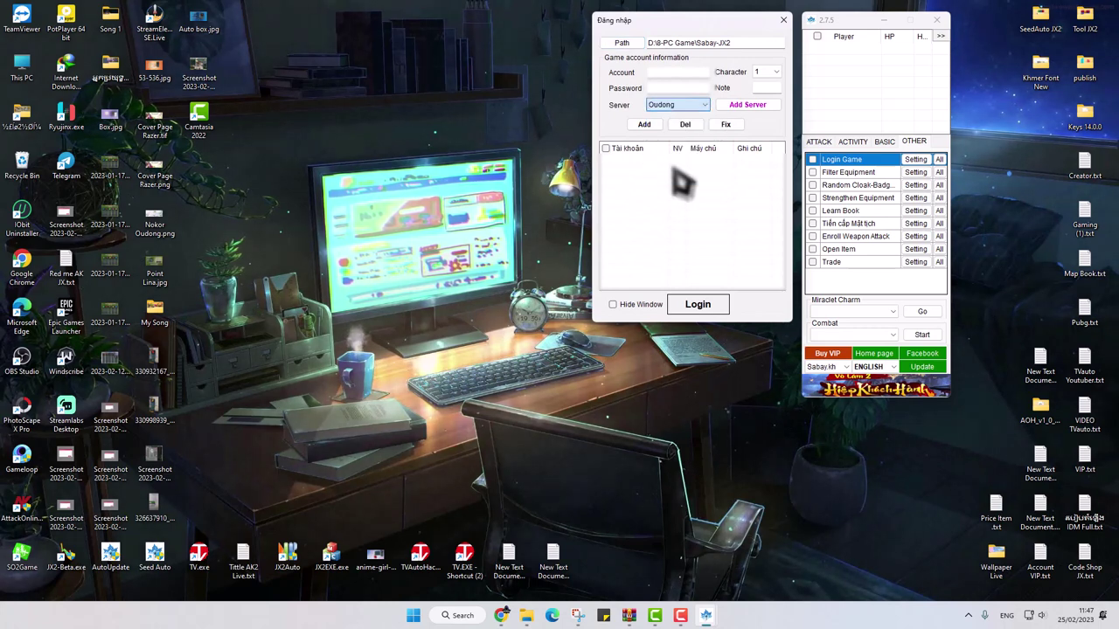
- Enter the account name and account password, choose character 1 on server Oudong, and add the account to the list
{"action": "left_click", "coordinate": [677, 179]}
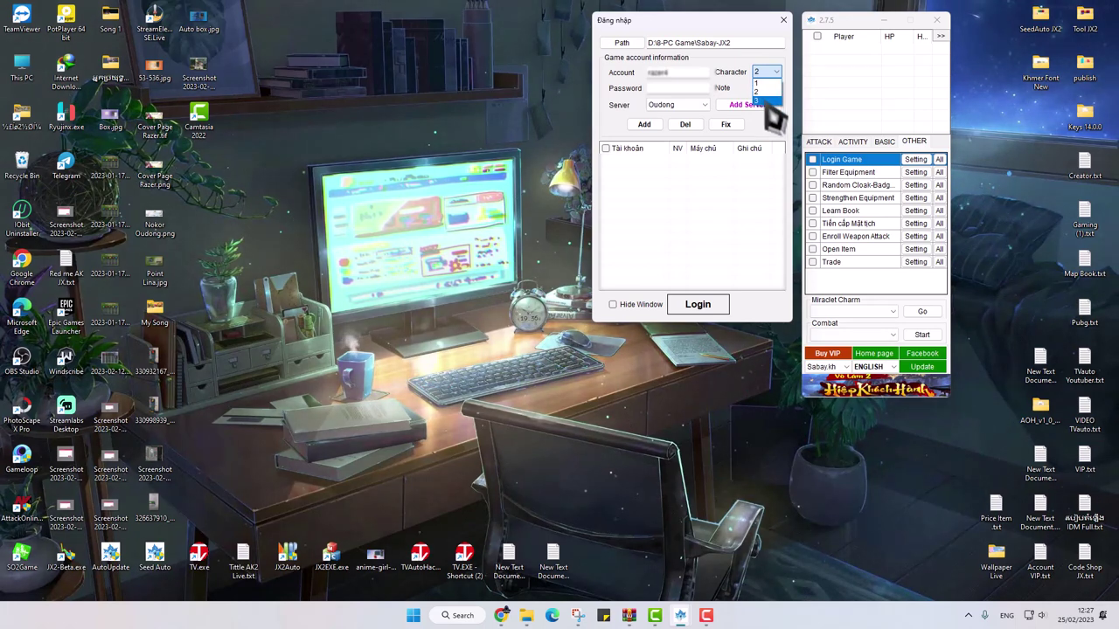
{"action": "left_click", "coordinate": [744, 89]}
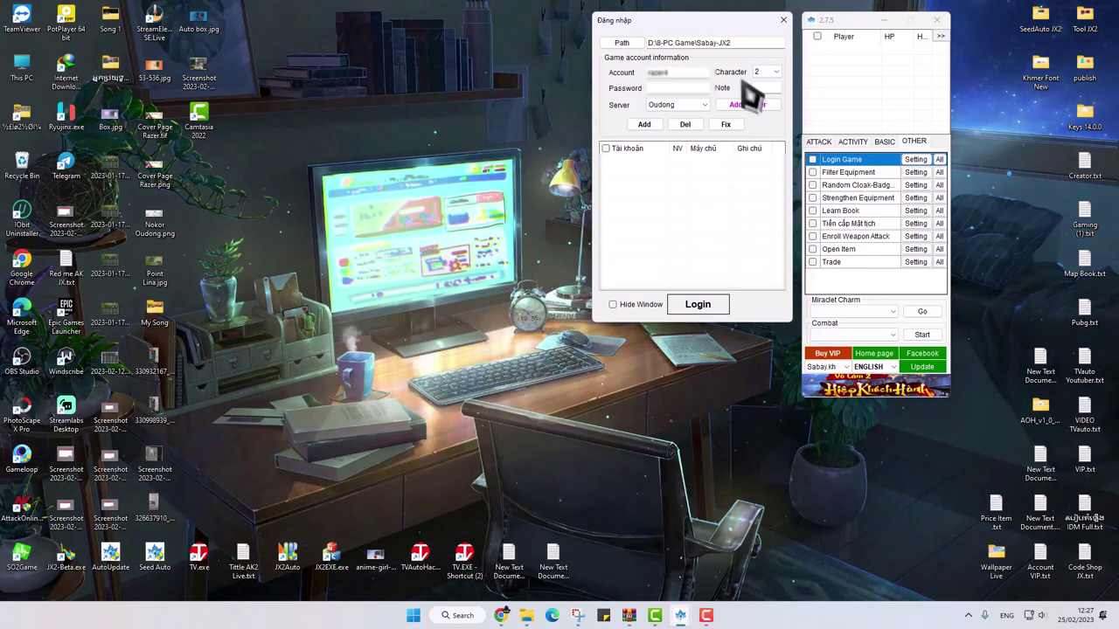
{"action": "scroll", "coordinate": [752, 92], "scroll_direction": "up", "scroll_amount": 1}
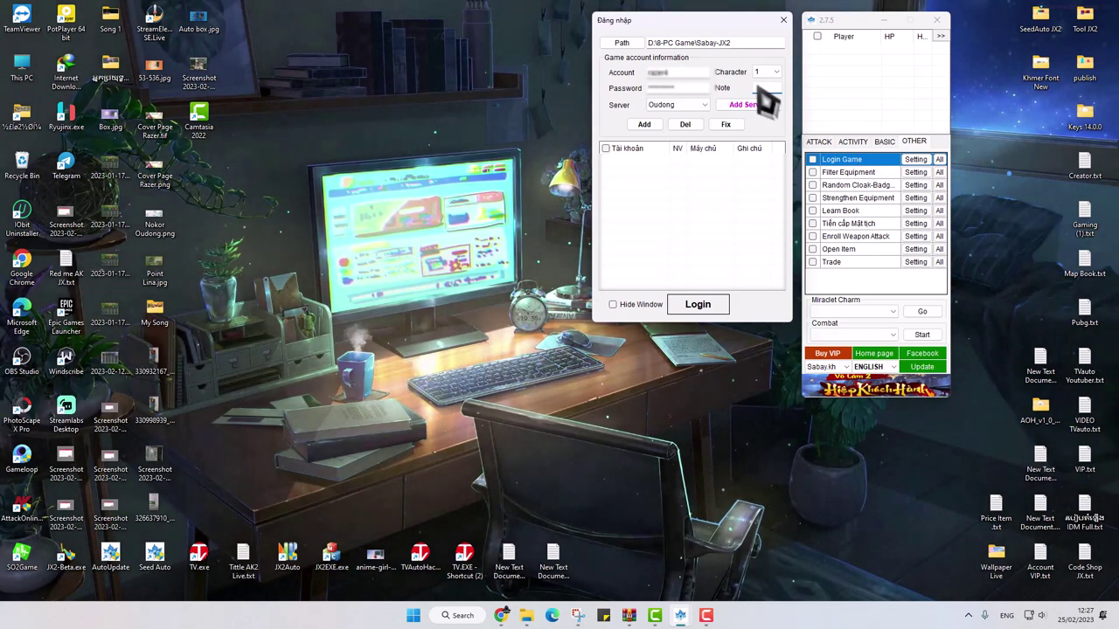
{"action": "left_click", "coordinate": [704, 105]}
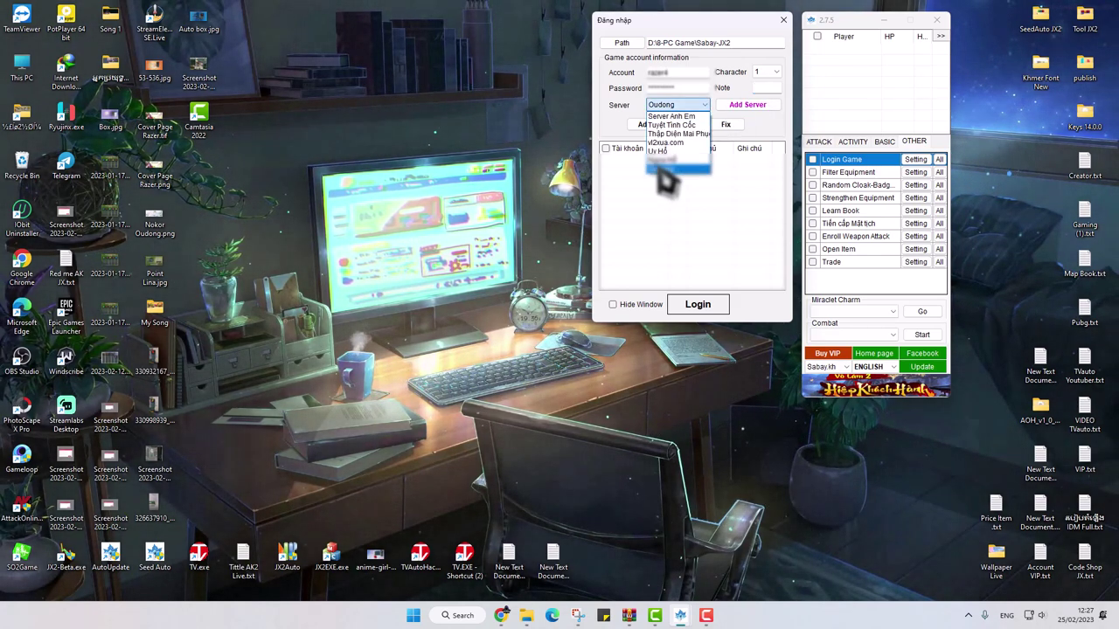
{"action": "left_click", "coordinate": [724, 140]}
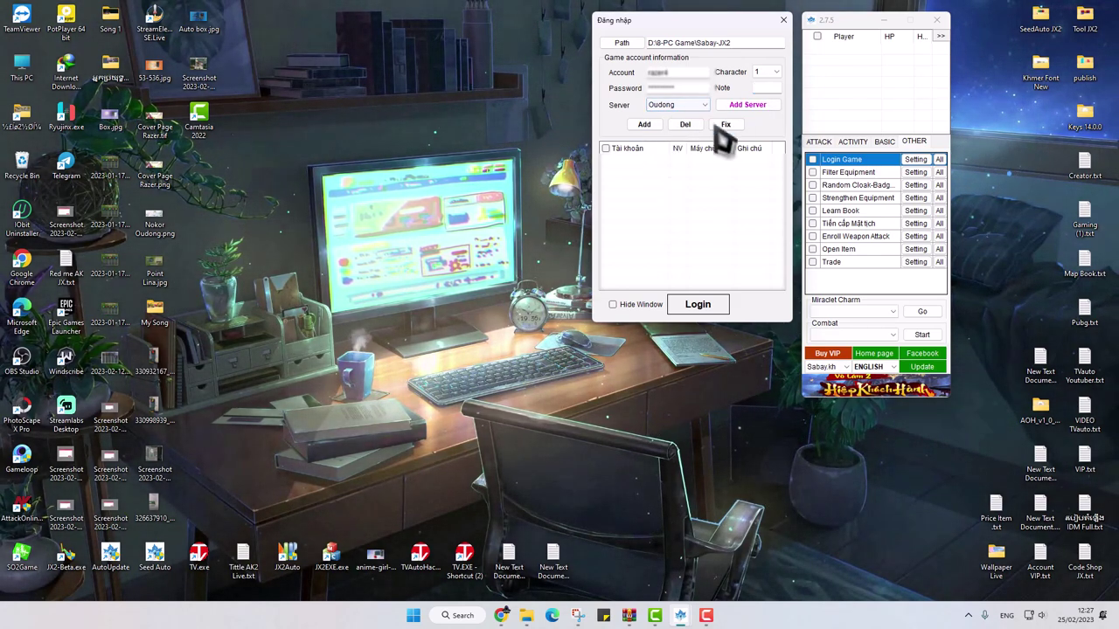
{"action": "left_click", "coordinate": [647, 126]}
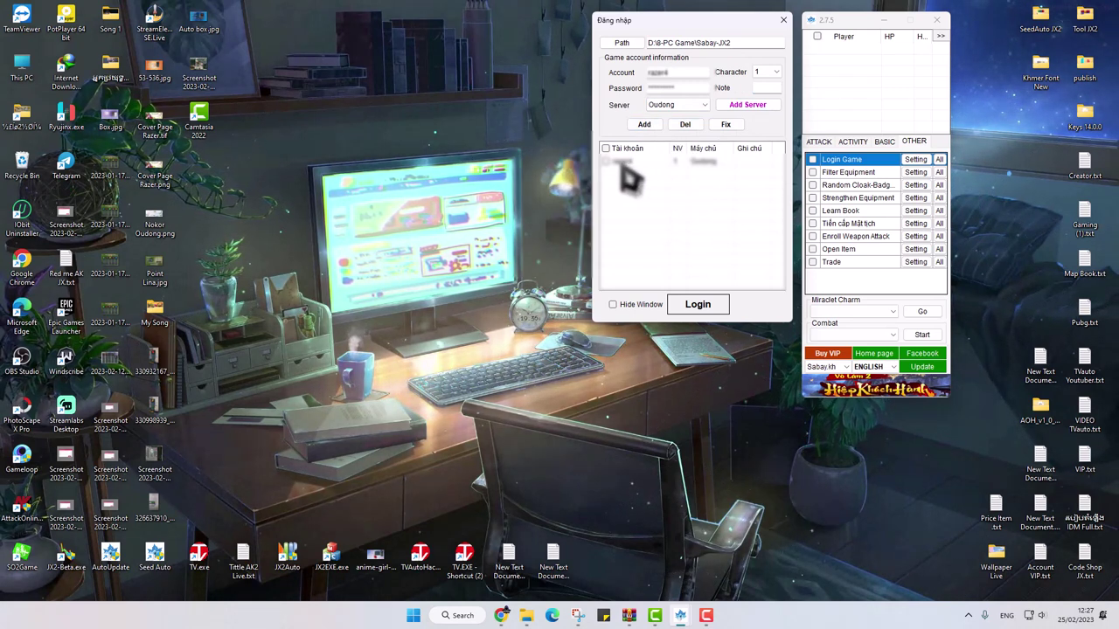
- Tick the added account in the list, log it in to the game, and close the game's Daily guide
{"action": "left_click", "coordinate": [605, 162]}
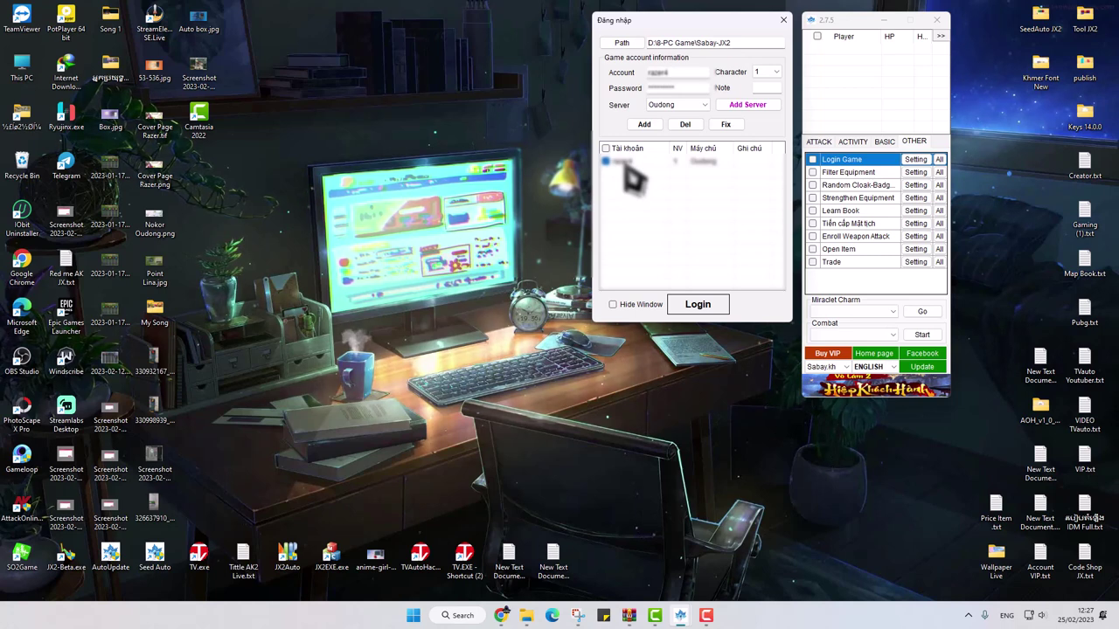
{"action": "left_click", "coordinate": [704, 305]}
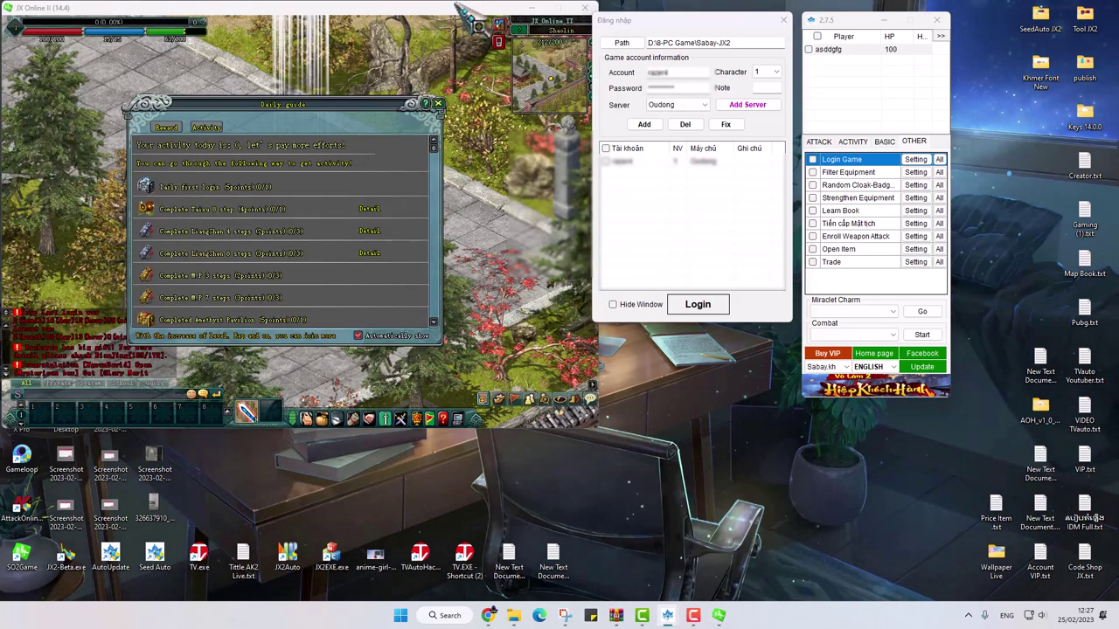
{"action": "left_click", "coordinate": [439, 103]}
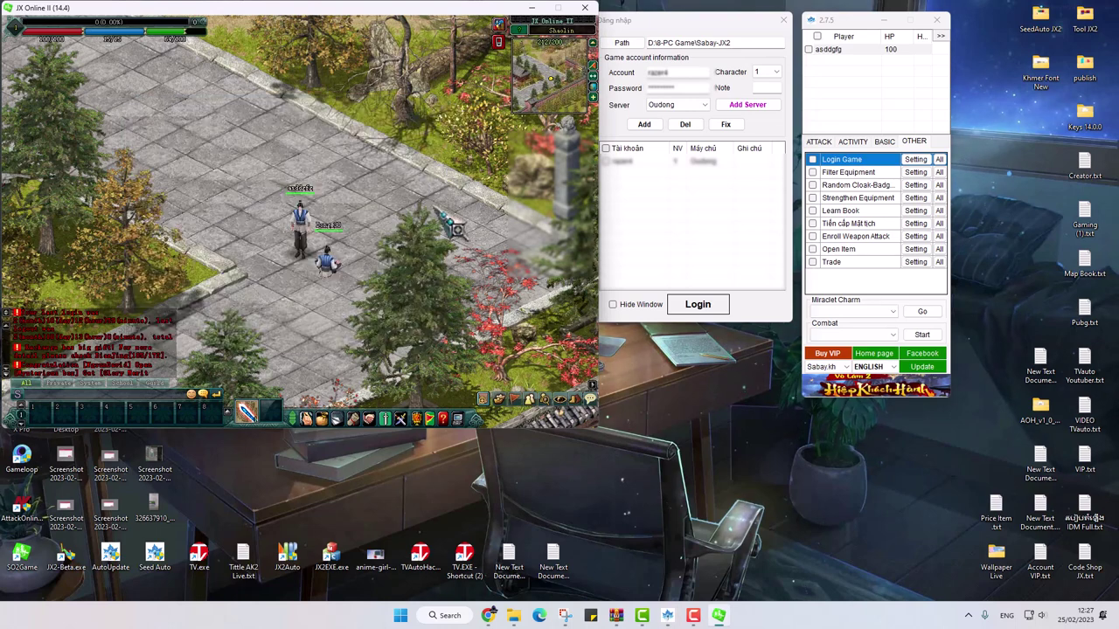
- Return to the game's character selection and compare the order of its three characters with the login settings' Character numbers
{"action": "key", "text": "Escape"}
{"action": "left_click", "coordinate": [299, 204]}
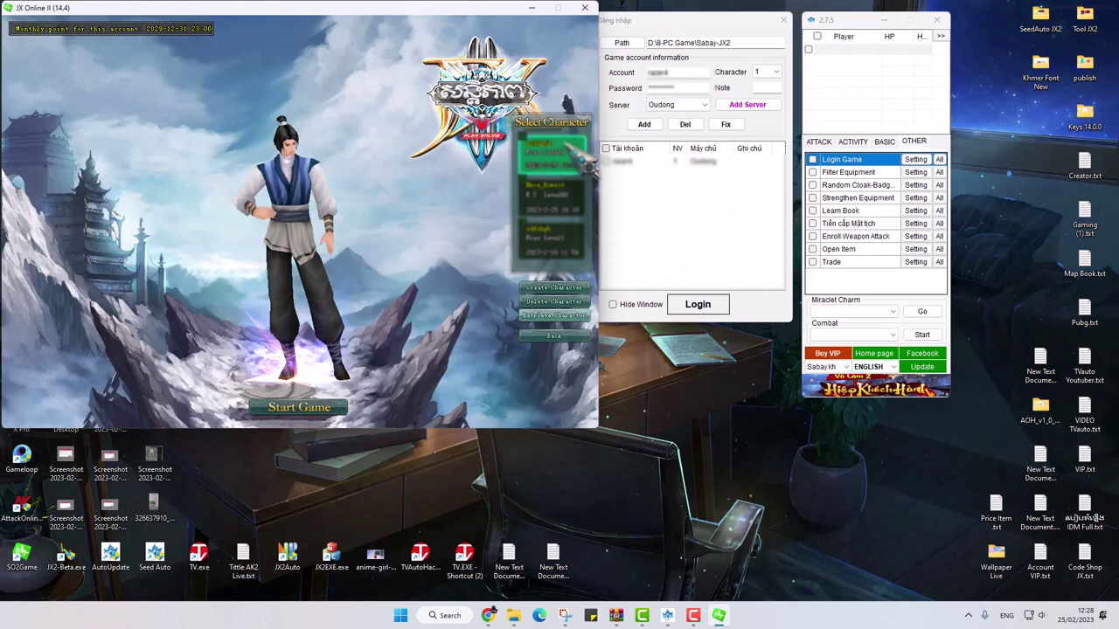
{"action": "left_click", "coordinate": [568, 188]}
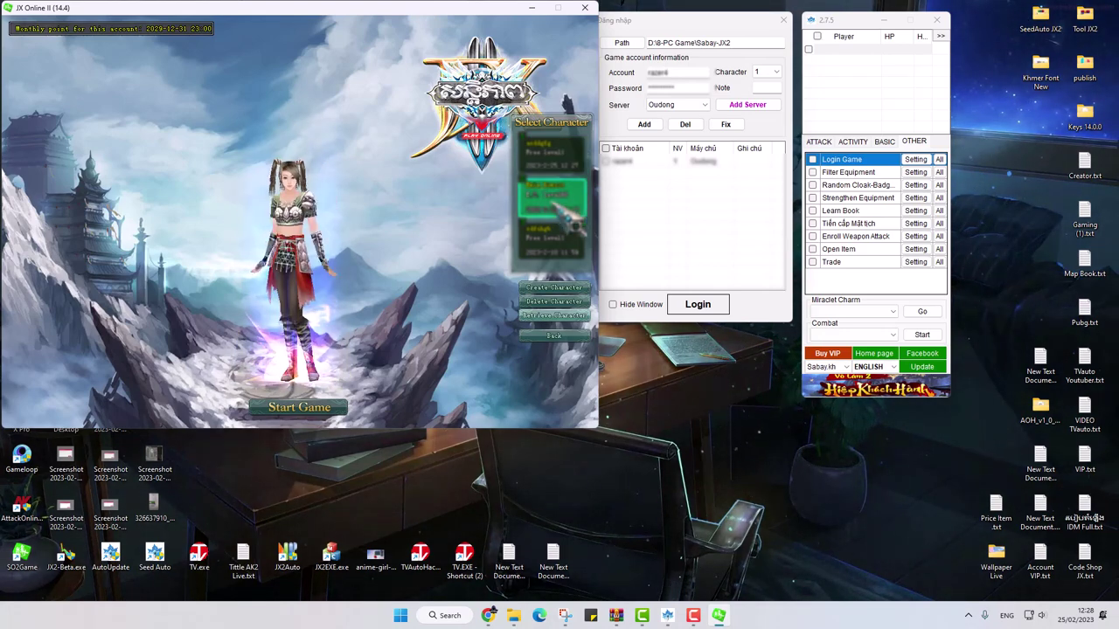
{"action": "left_click", "coordinate": [553, 236]}
{"action": "left_click", "coordinate": [764, 73]}
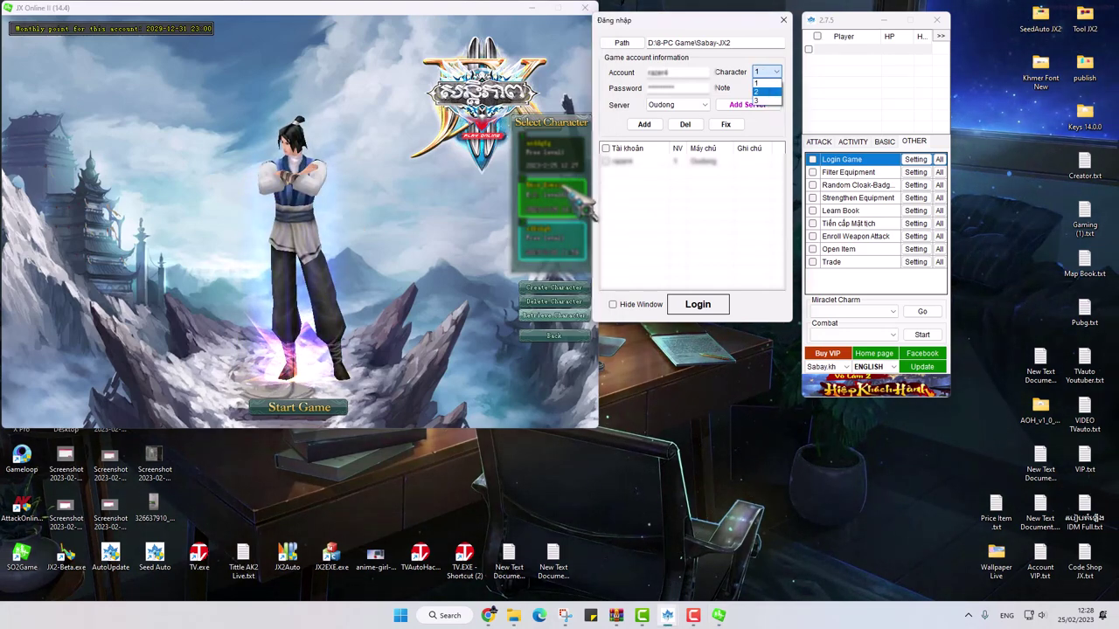
{"action": "left_click", "coordinate": [550, 156]}
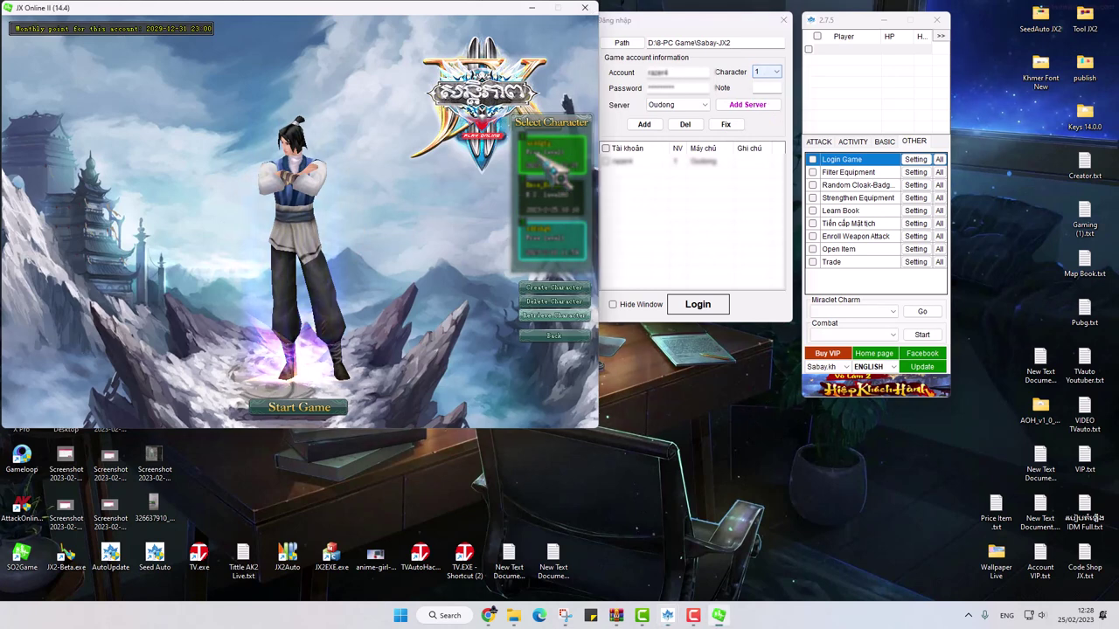
{"action": "left_click", "coordinate": [549, 196]}
- Choose character 2 in the login settings and fill in Komsot as the note
{"action": "left_click", "coordinate": [766, 71]}
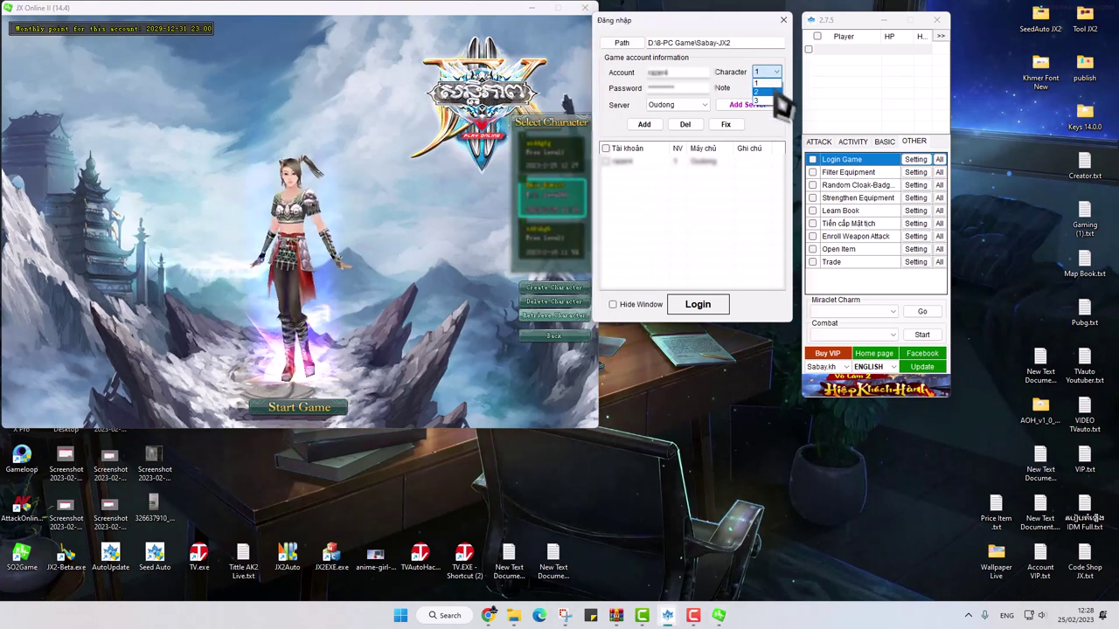
{"action": "left_click", "coordinate": [773, 92]}
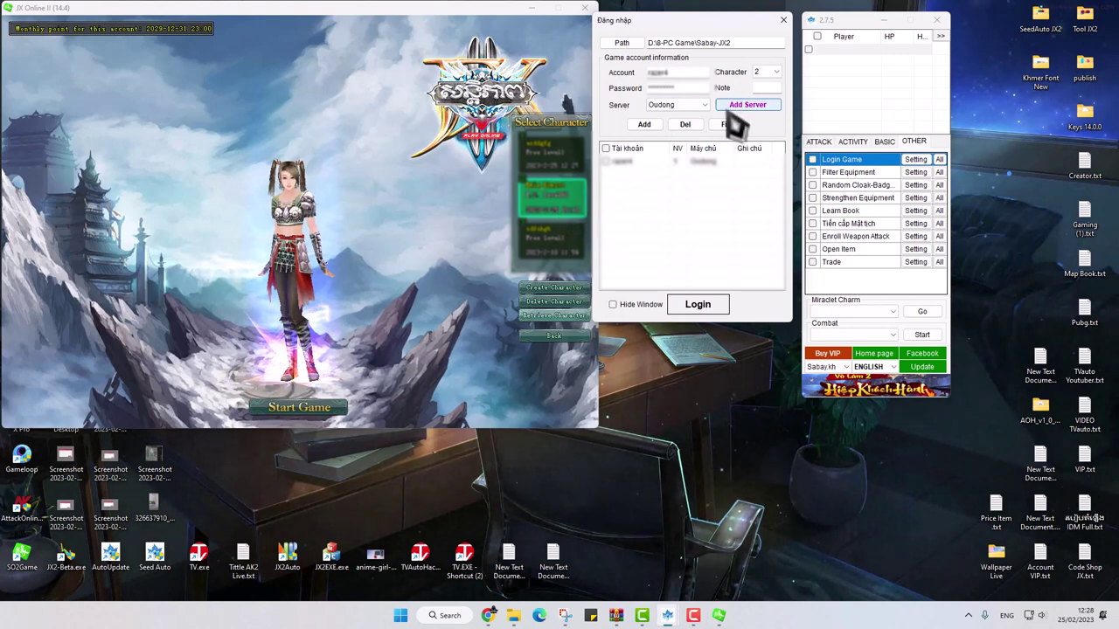
{"action": "left_click", "coordinate": [763, 89]}
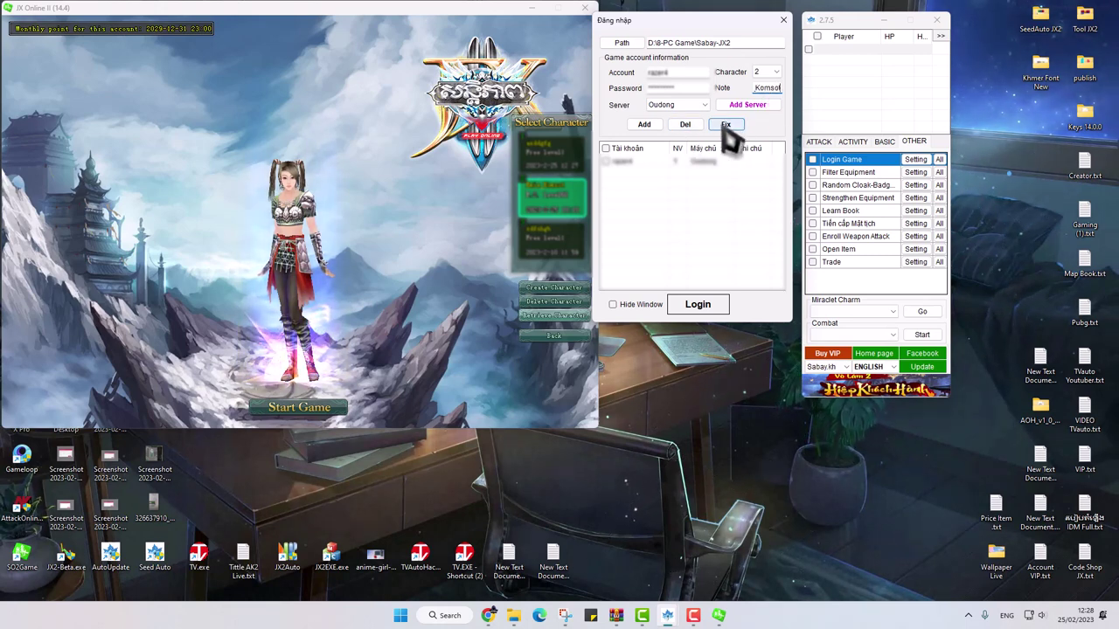
- Update the listed account's saved entry to character 2 with the note Komsot
{"action": "left_click", "coordinate": [699, 161]}
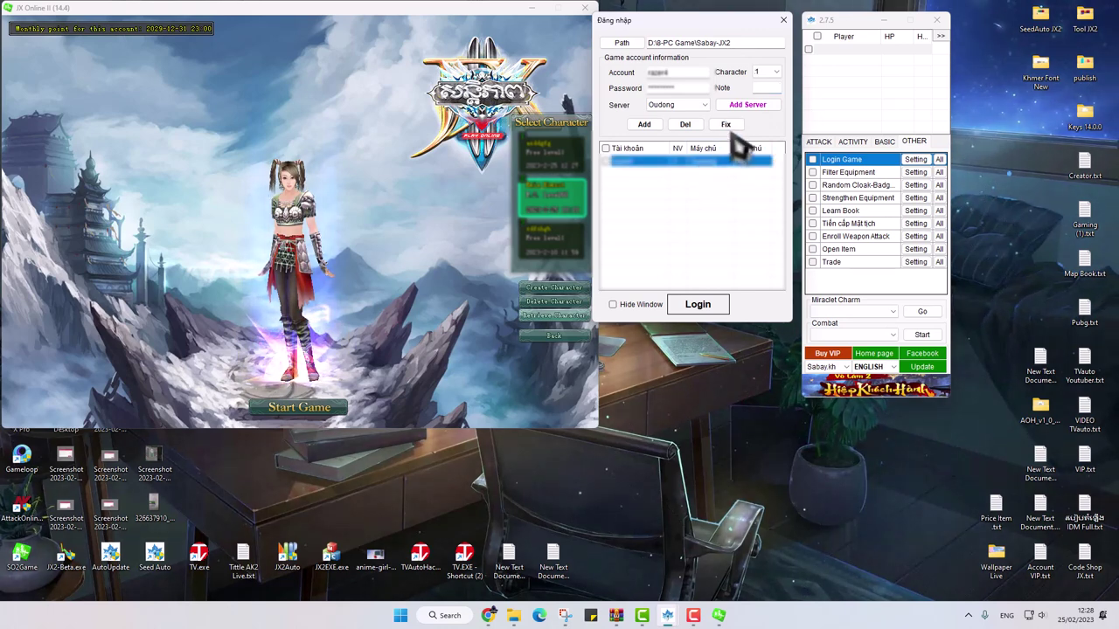
{"action": "left_click", "coordinate": [769, 71]}
{"action": "left_click", "coordinate": [772, 96]}
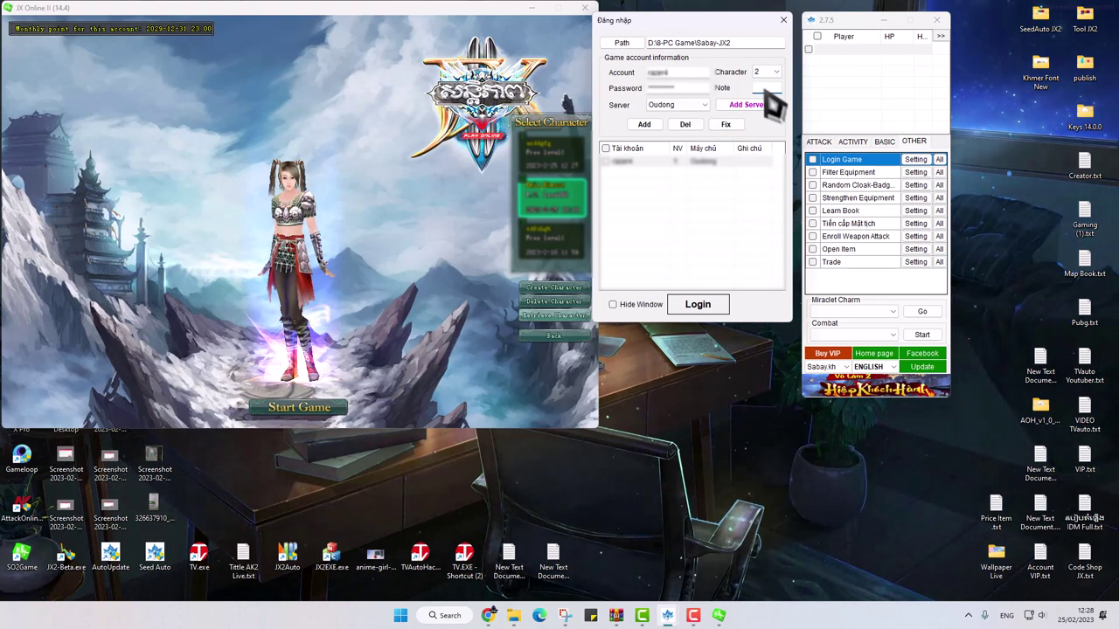
{"action": "left_click", "coordinate": [350, 128]}
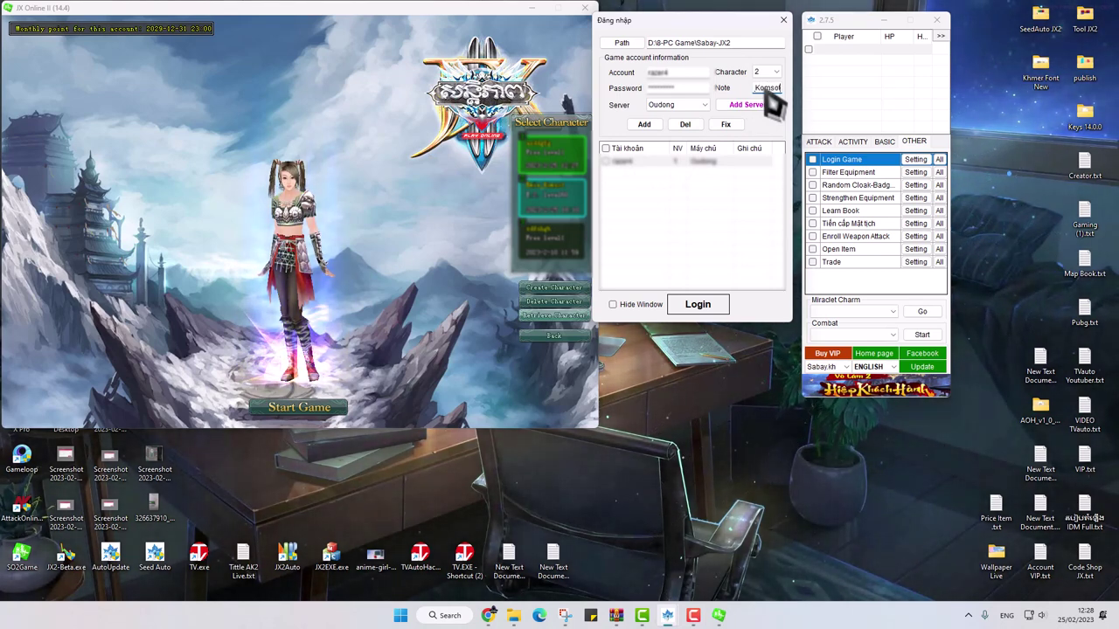
{"action": "left_click", "coordinate": [726, 125]}
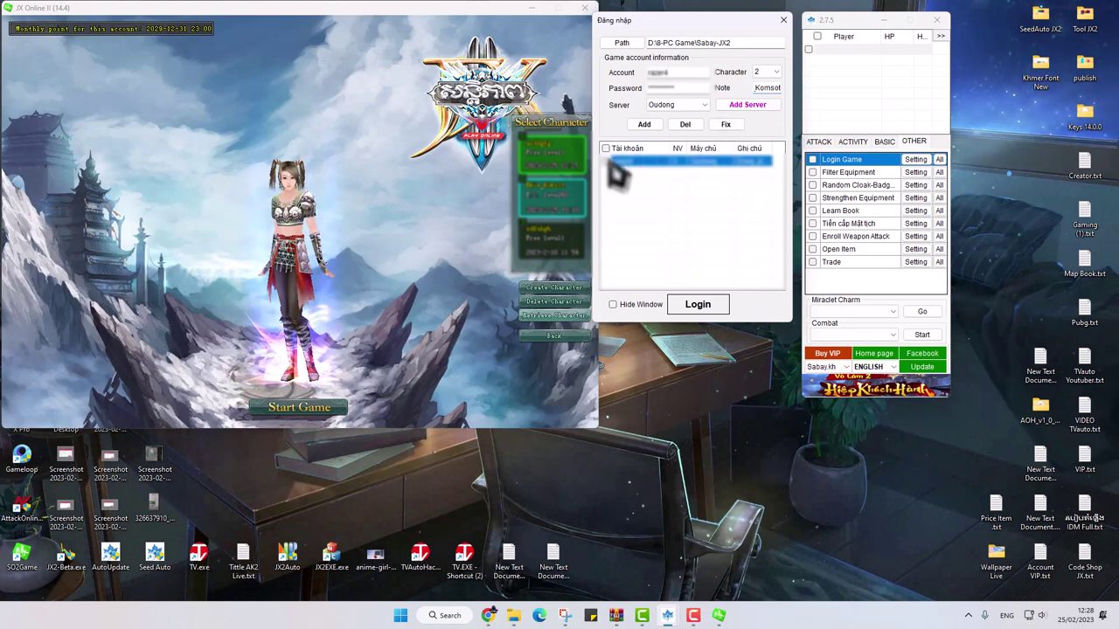
- Compare the second character in the game's character selection with the listed account's character number in the login settings
{"action": "left_click", "coordinate": [551, 199]}
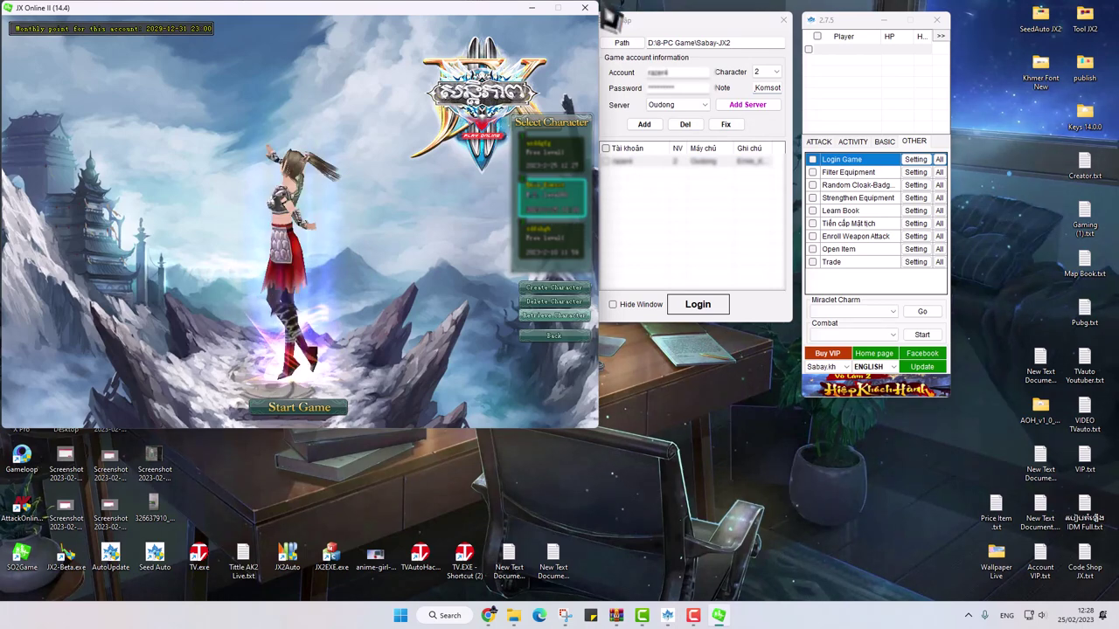
{"action": "left_click", "coordinate": [585, 8]}
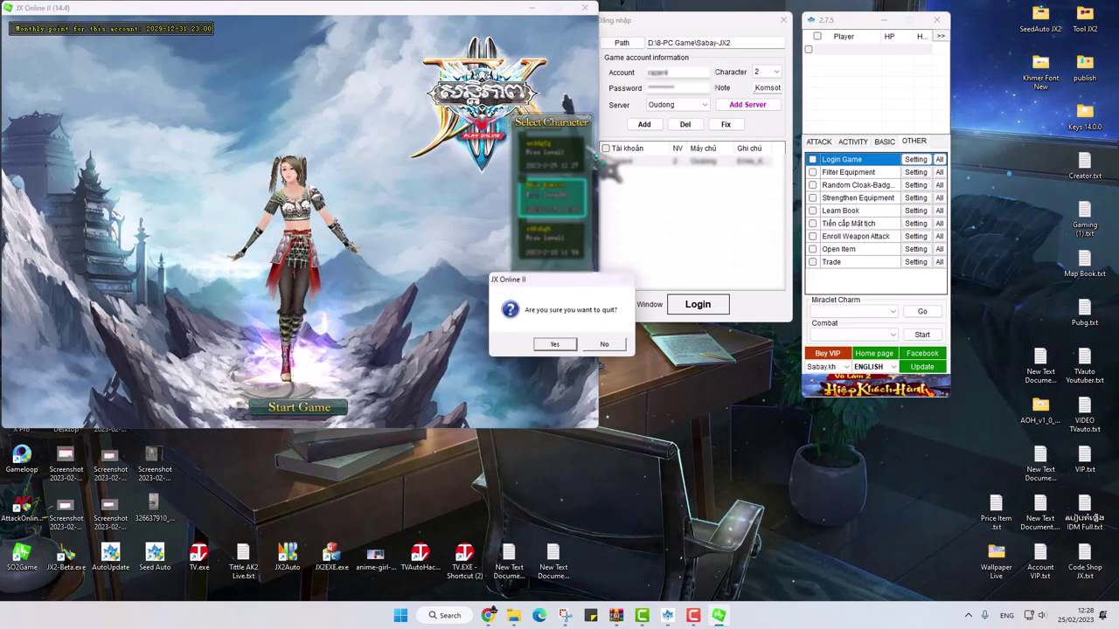
{"action": "left_click", "coordinate": [603, 343]}
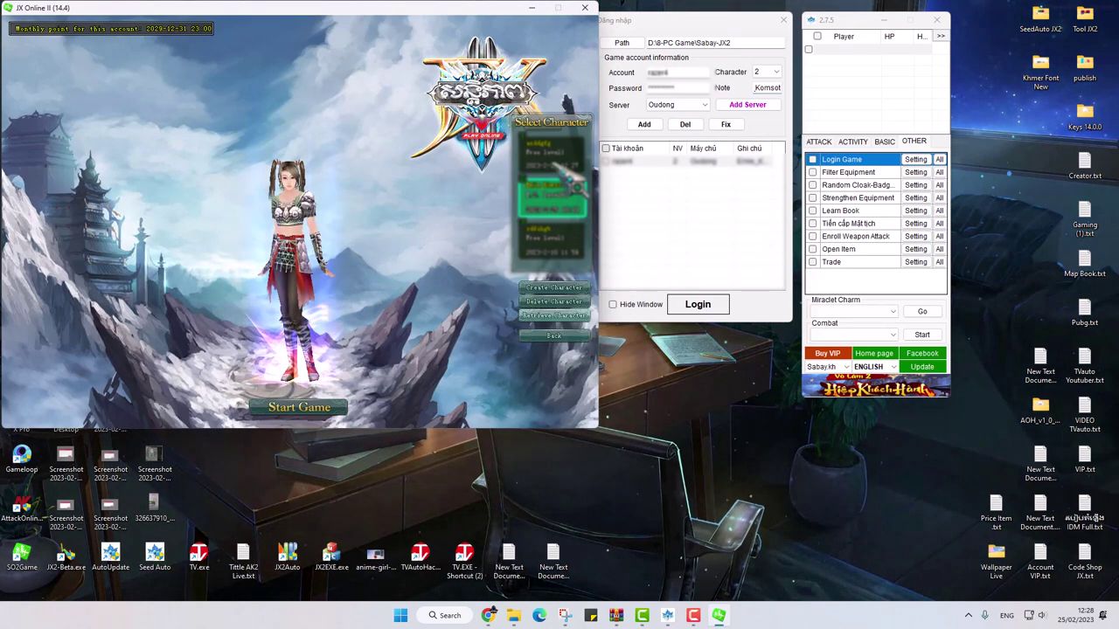
{"action": "left_click", "coordinate": [558, 155]}
{"action": "left_click", "coordinate": [552, 197]}
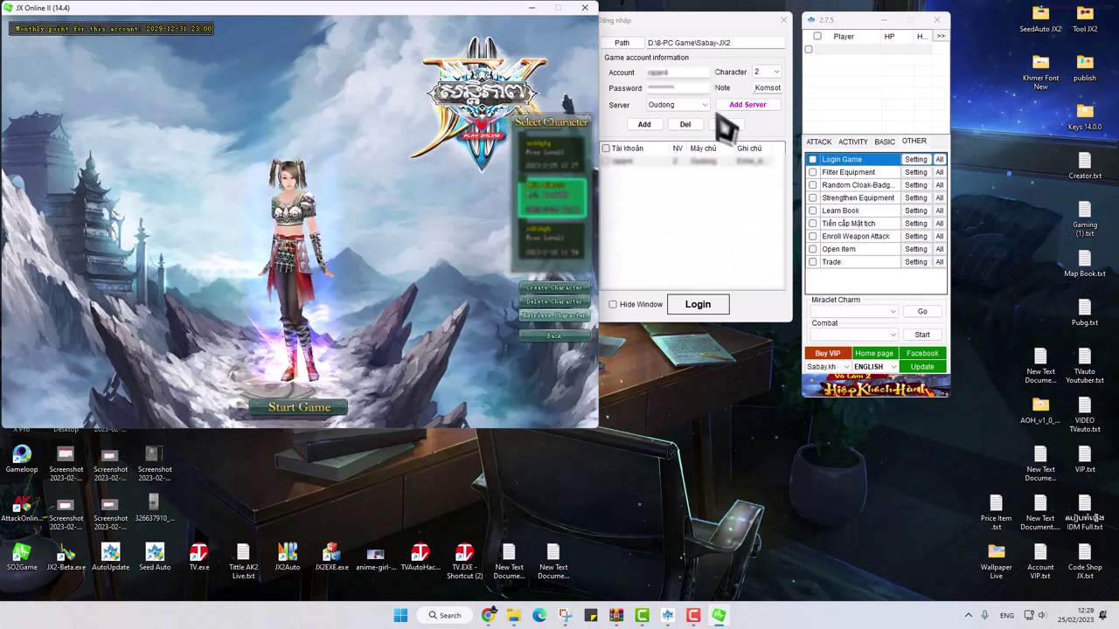
{"action": "left_click", "coordinate": [730, 161]}
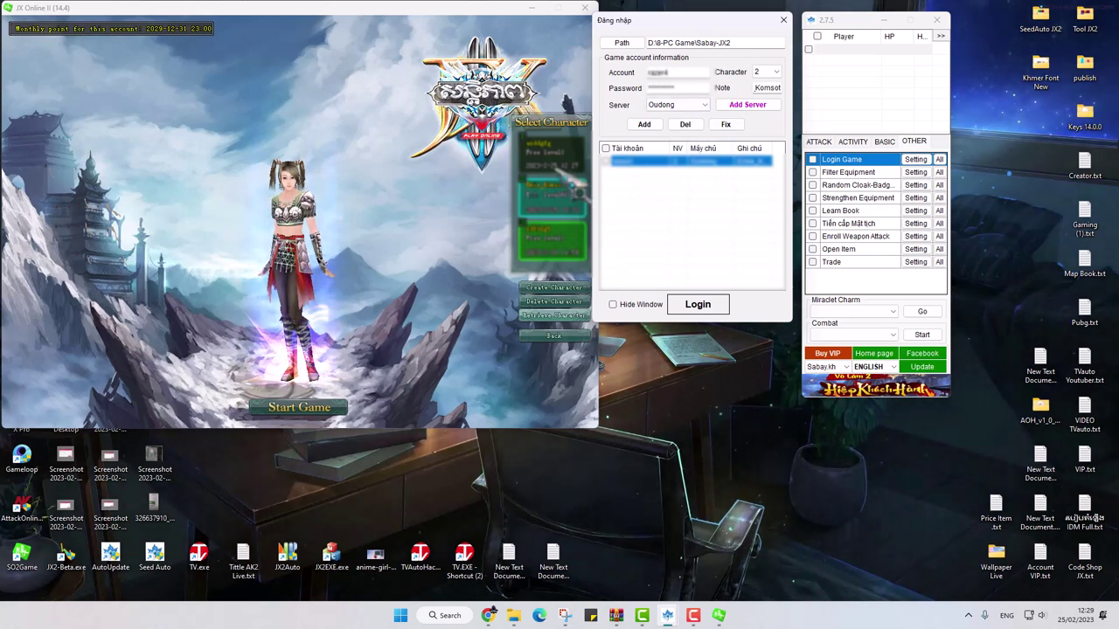
- Quit the running game, confirming the exit, and log the ticked account in again from the login settings
{"action": "left_click", "coordinate": [585, 7]}
{"action": "left_click", "coordinate": [554, 345]}
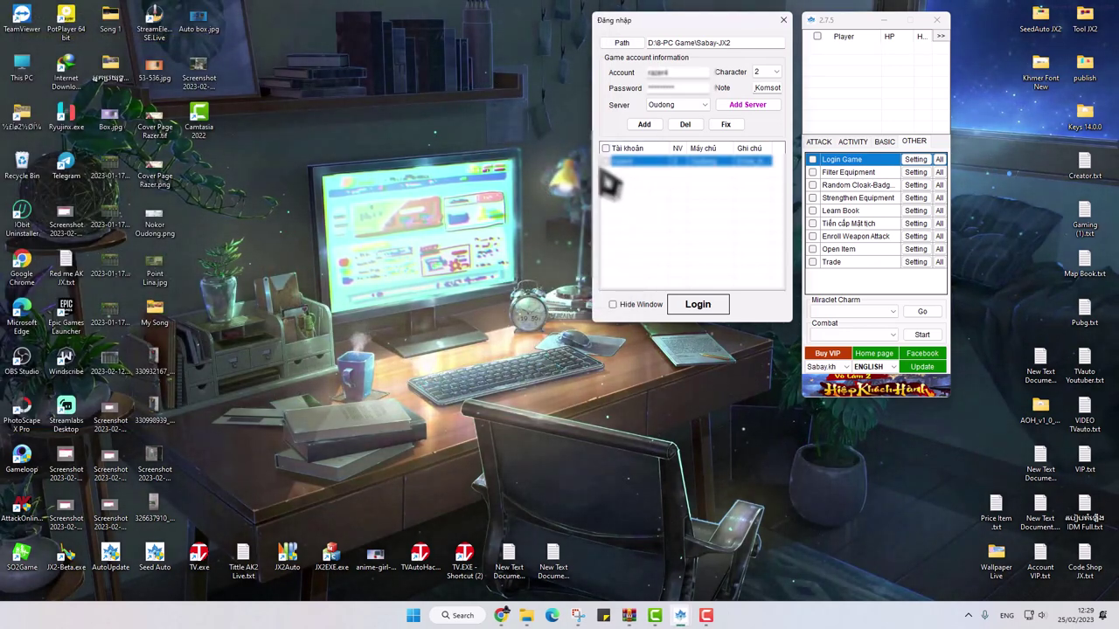
{"action": "left_click", "coordinate": [699, 303]}
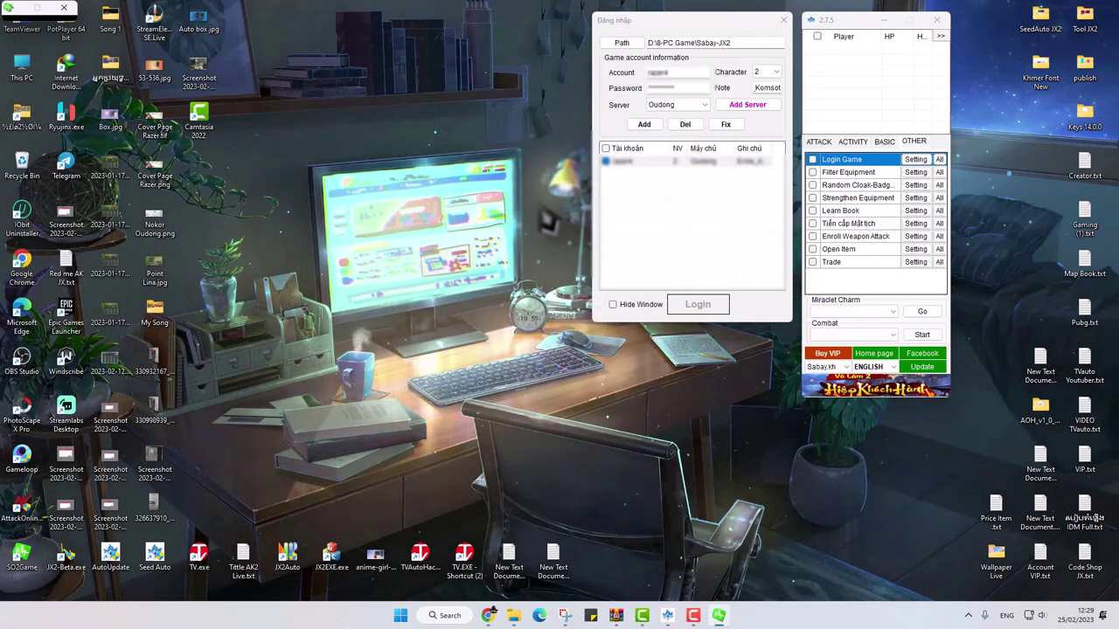